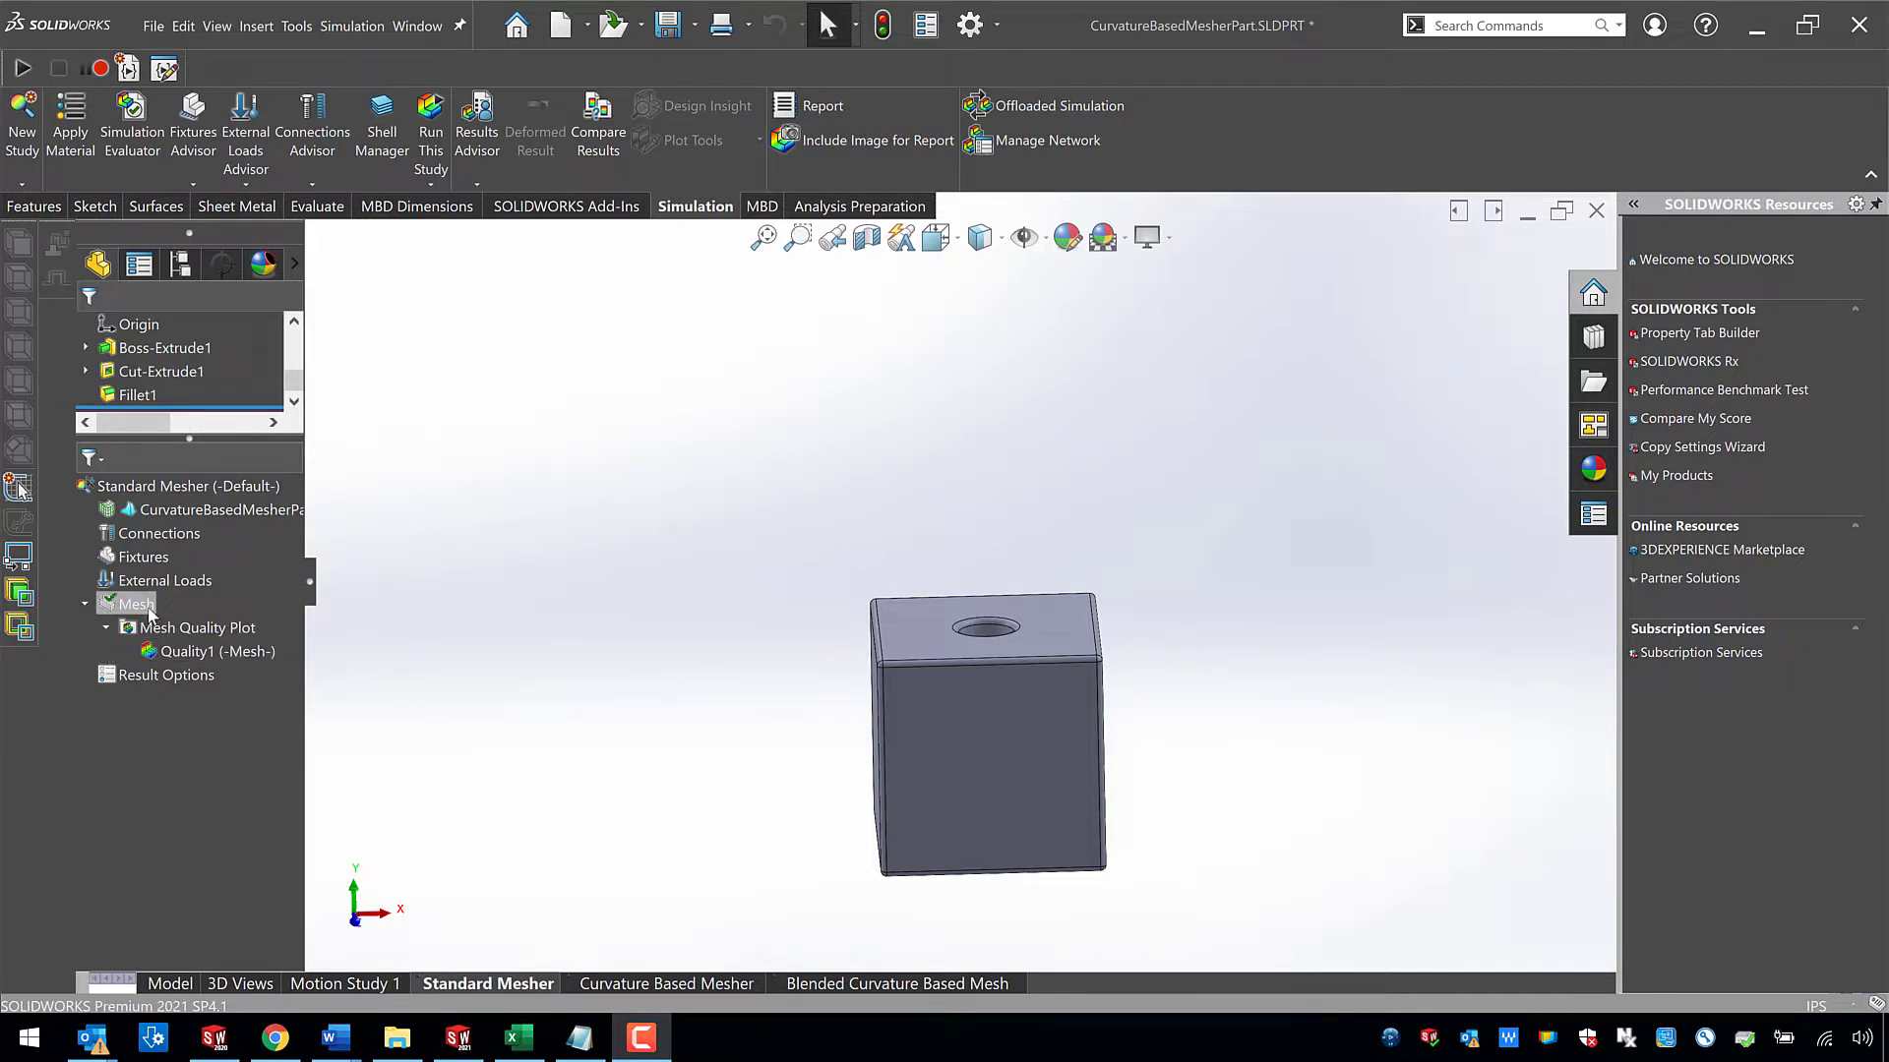
# - Generate a standard mesh of the block in the Standard Mesher study at the medium mesh density
pyautogui.rightClick(150, 611)
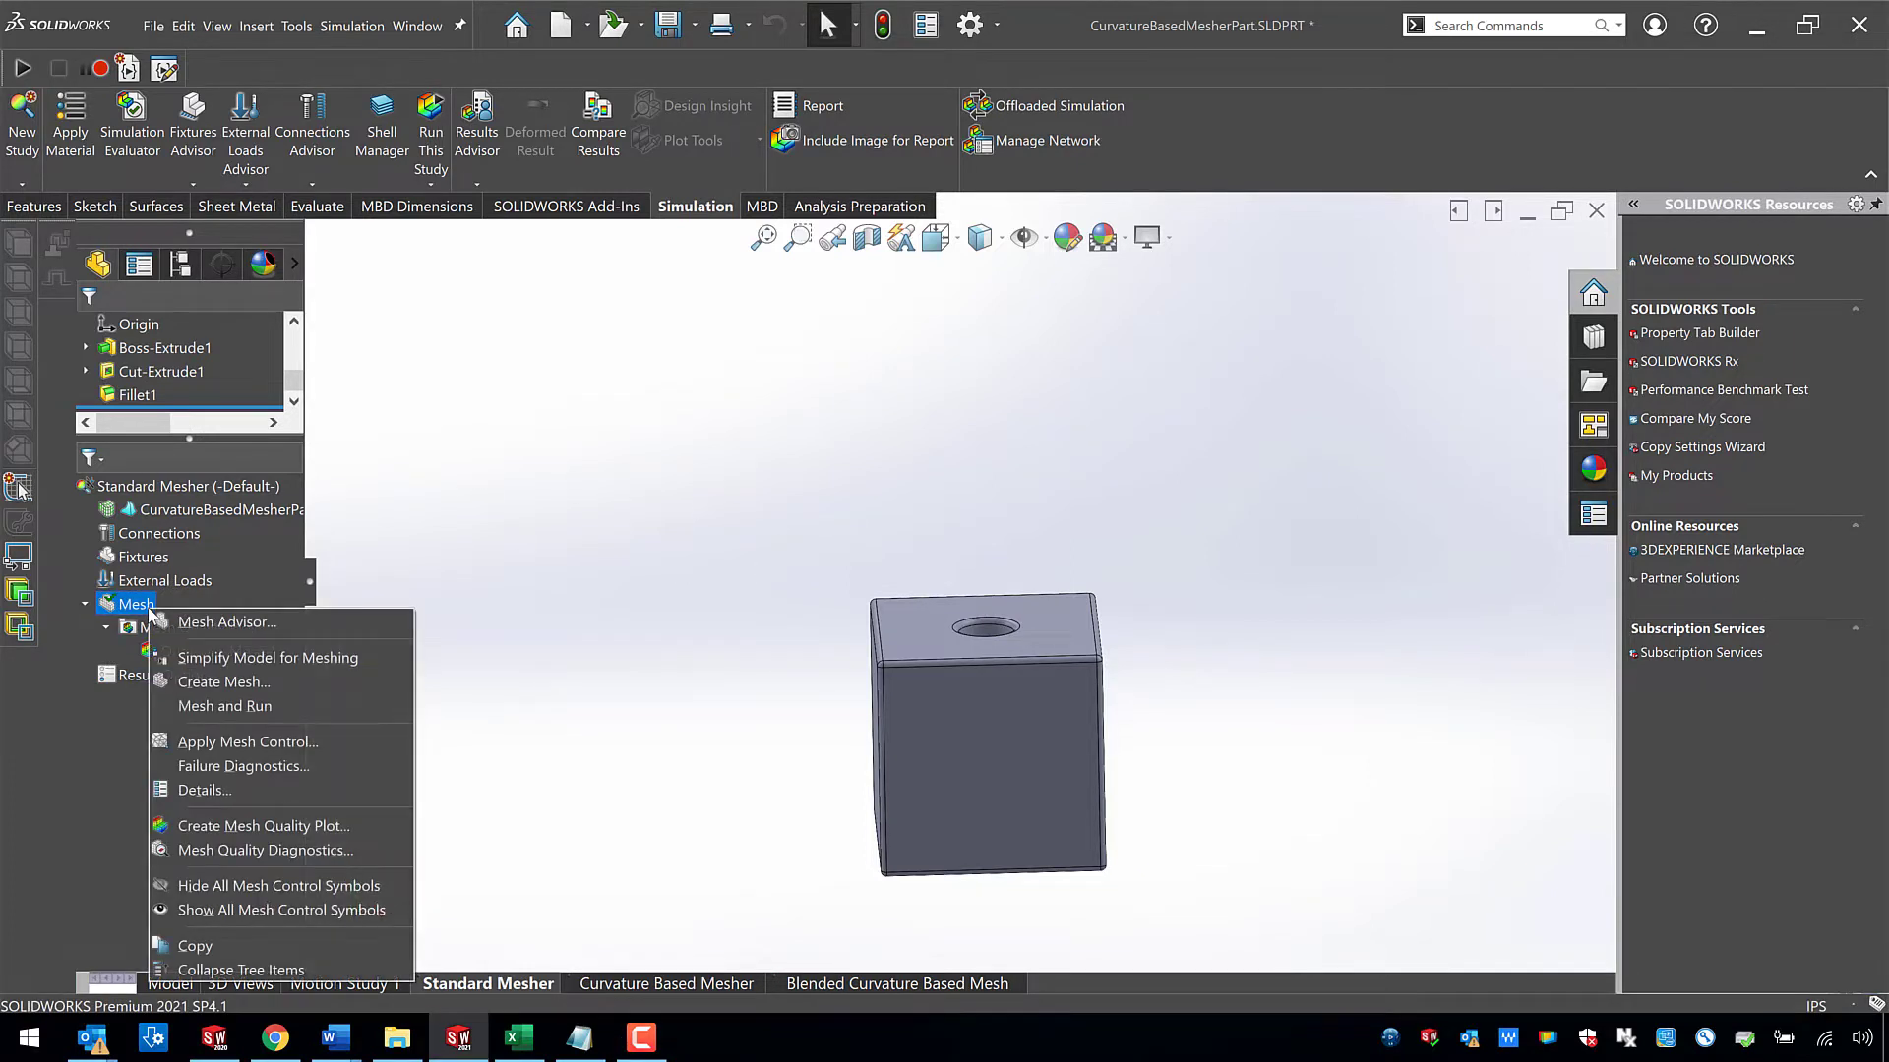
pyautogui.click(194, 689)
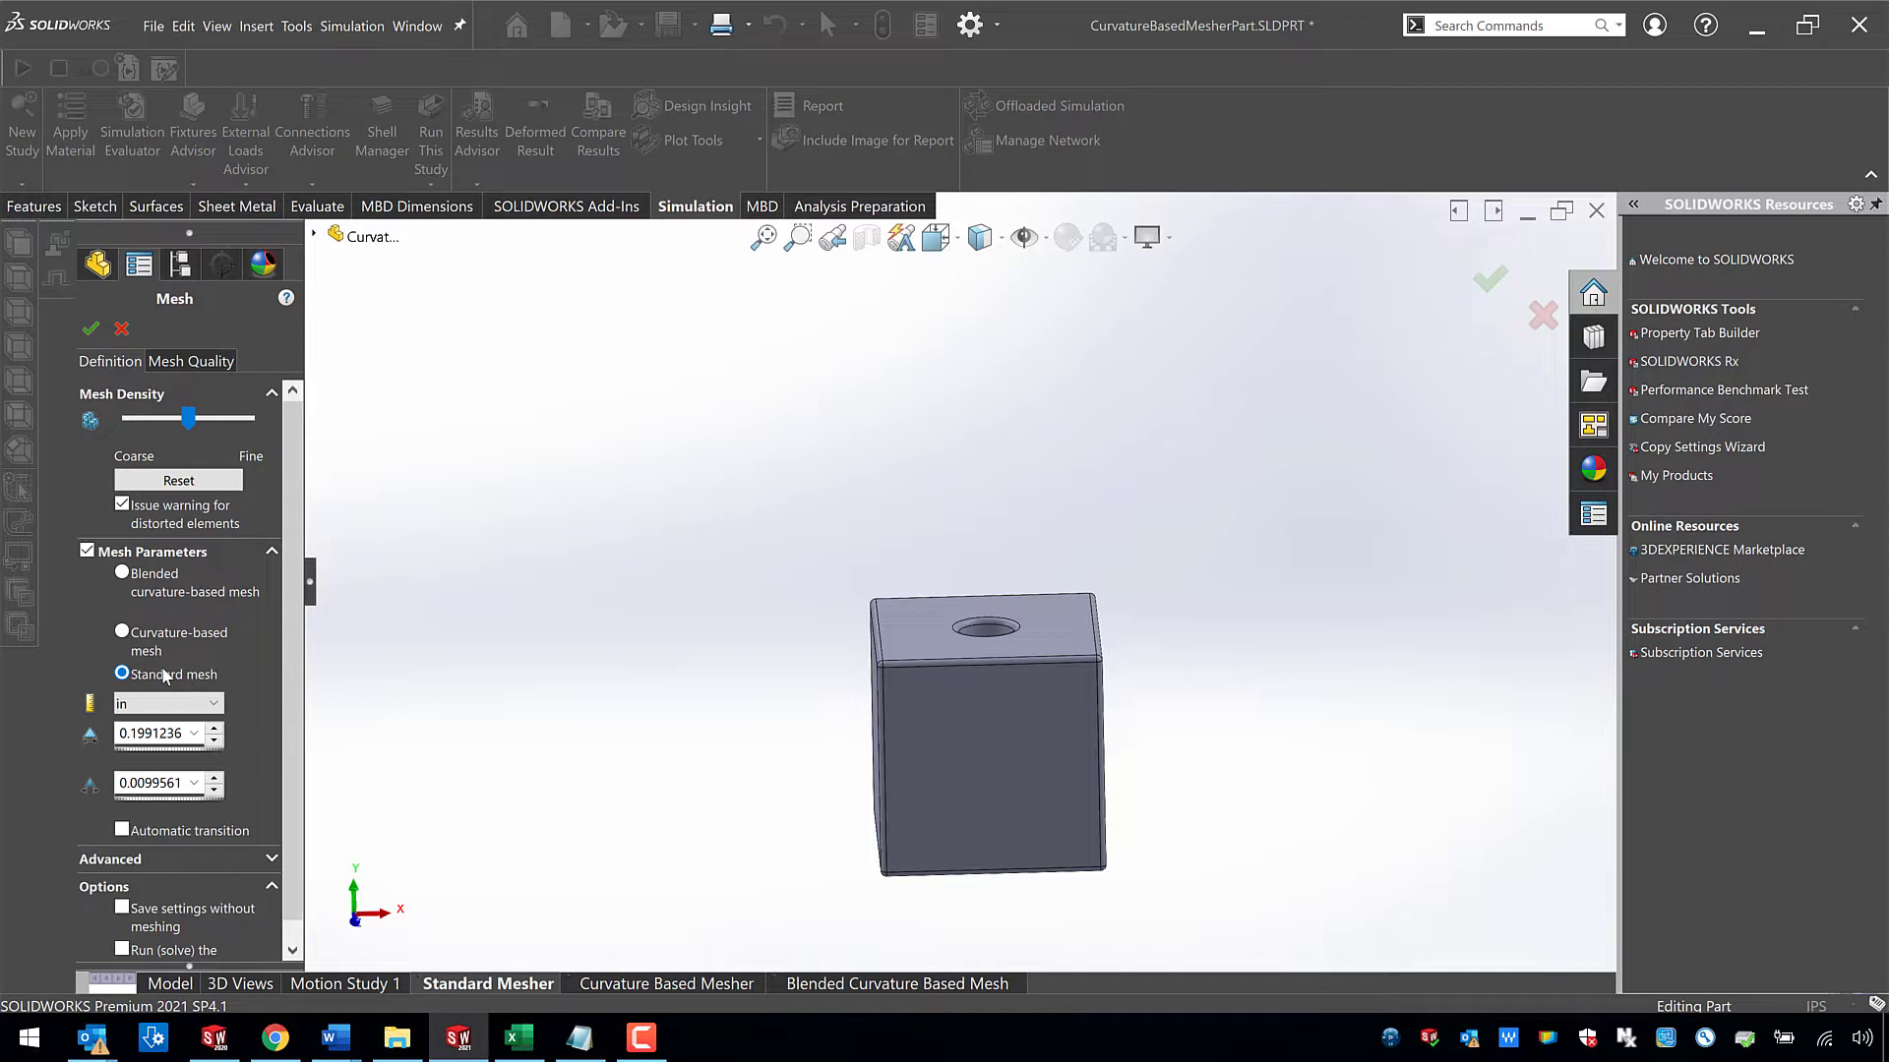
pyautogui.doubleClick(151, 733)
pyautogui.click(91, 330)
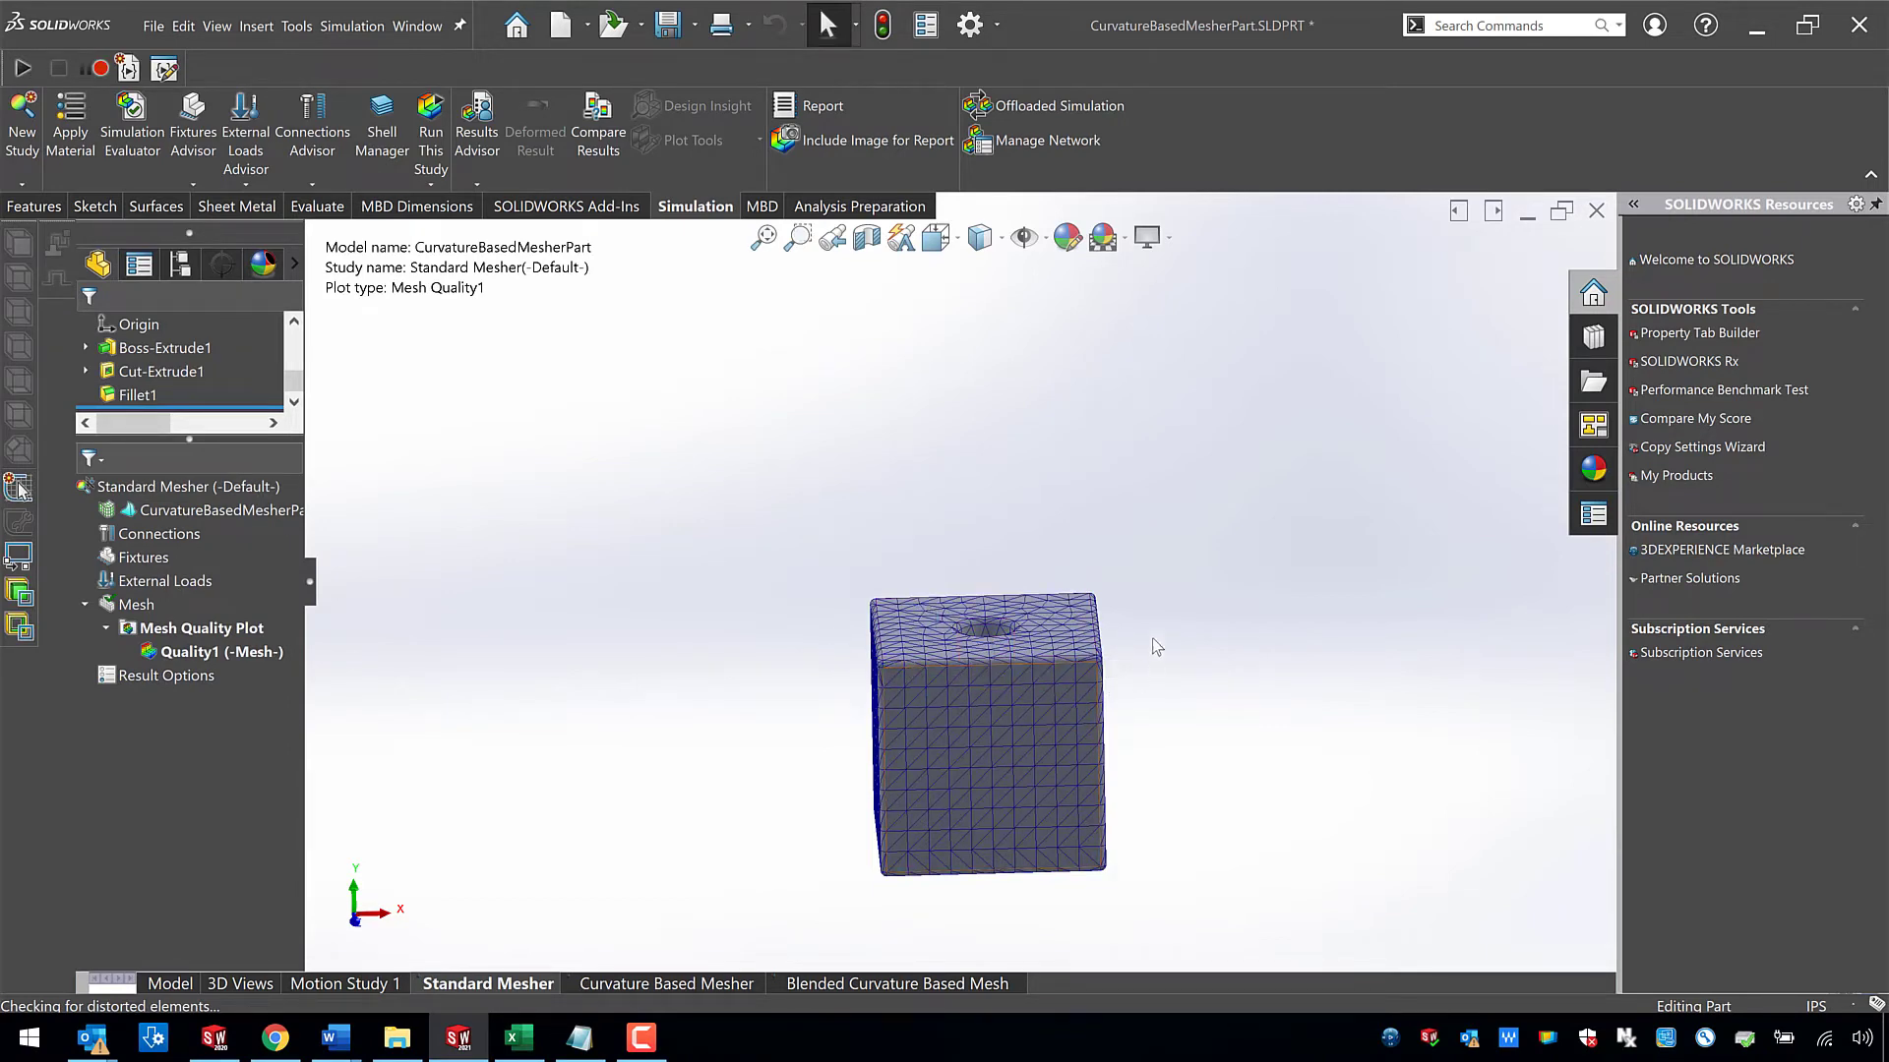
# - Examine the standard mesh on the block's flat faces, filleted edges and corners from several angles
pyautogui.scroll(-4, 894, 708)
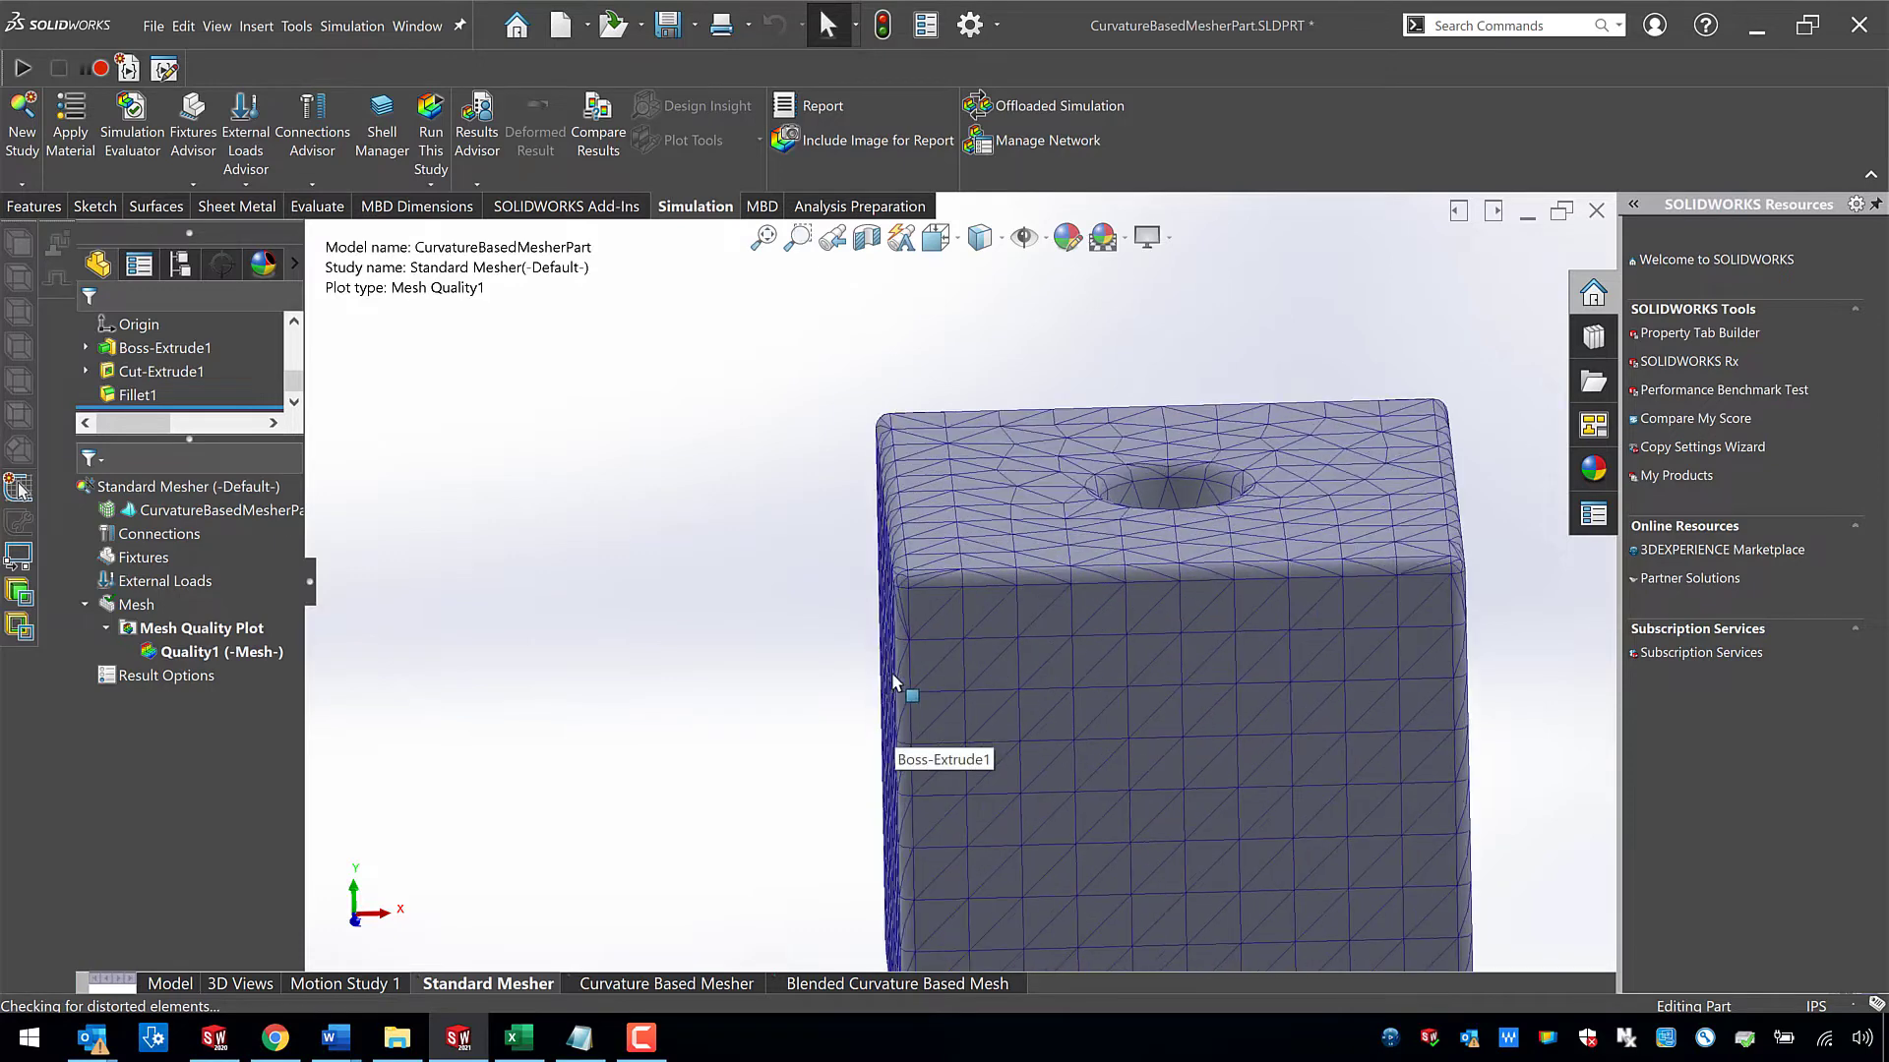
pyautogui.scroll(-2, 900, 659)
pyautogui.moveTo(917, 569)
pyautogui.mouseDown(button='middle')
pyautogui.moveTo(915, 532)
pyautogui.moveTo(929, 553)
pyautogui.mouseUp(button='middle')
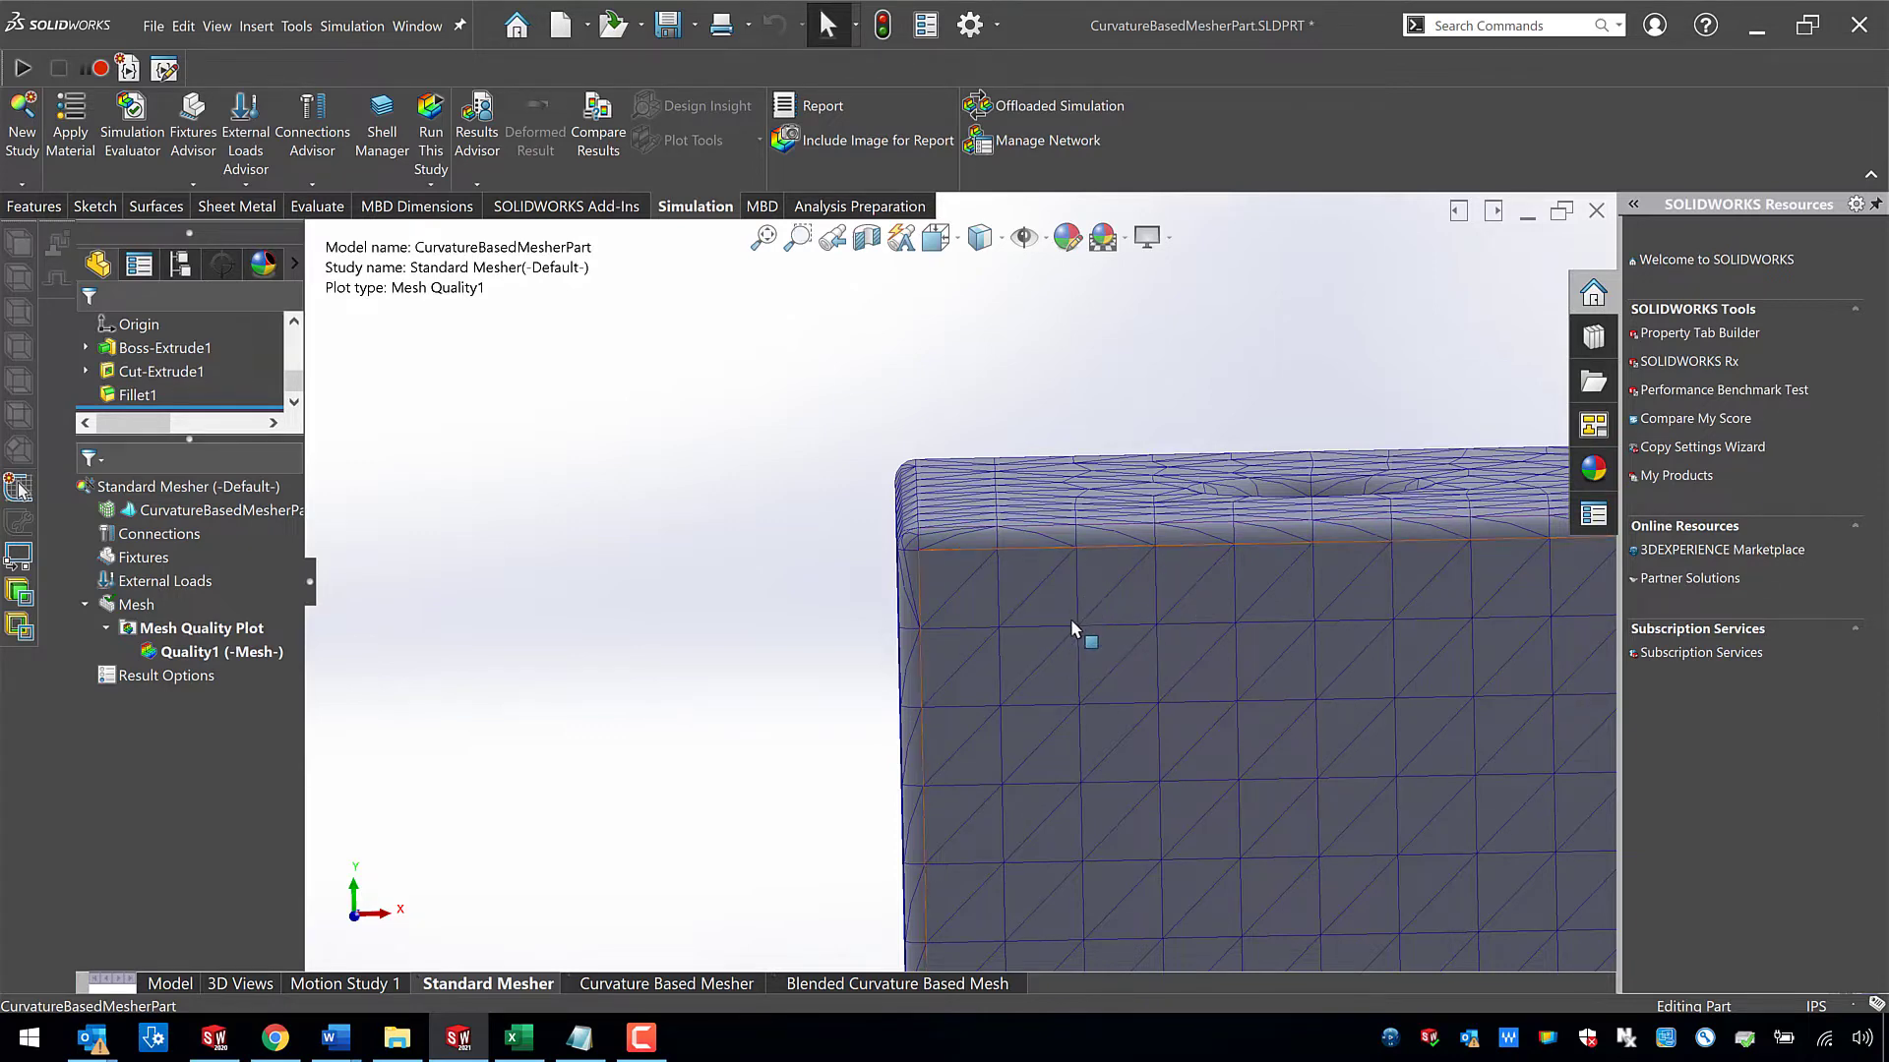
pyautogui.scroll(5, 1072, 626)
pyautogui.moveTo(1004, 741); pyautogui.dragTo(987, 580, button='middle')
pyautogui.scroll(-3, 981, 580)
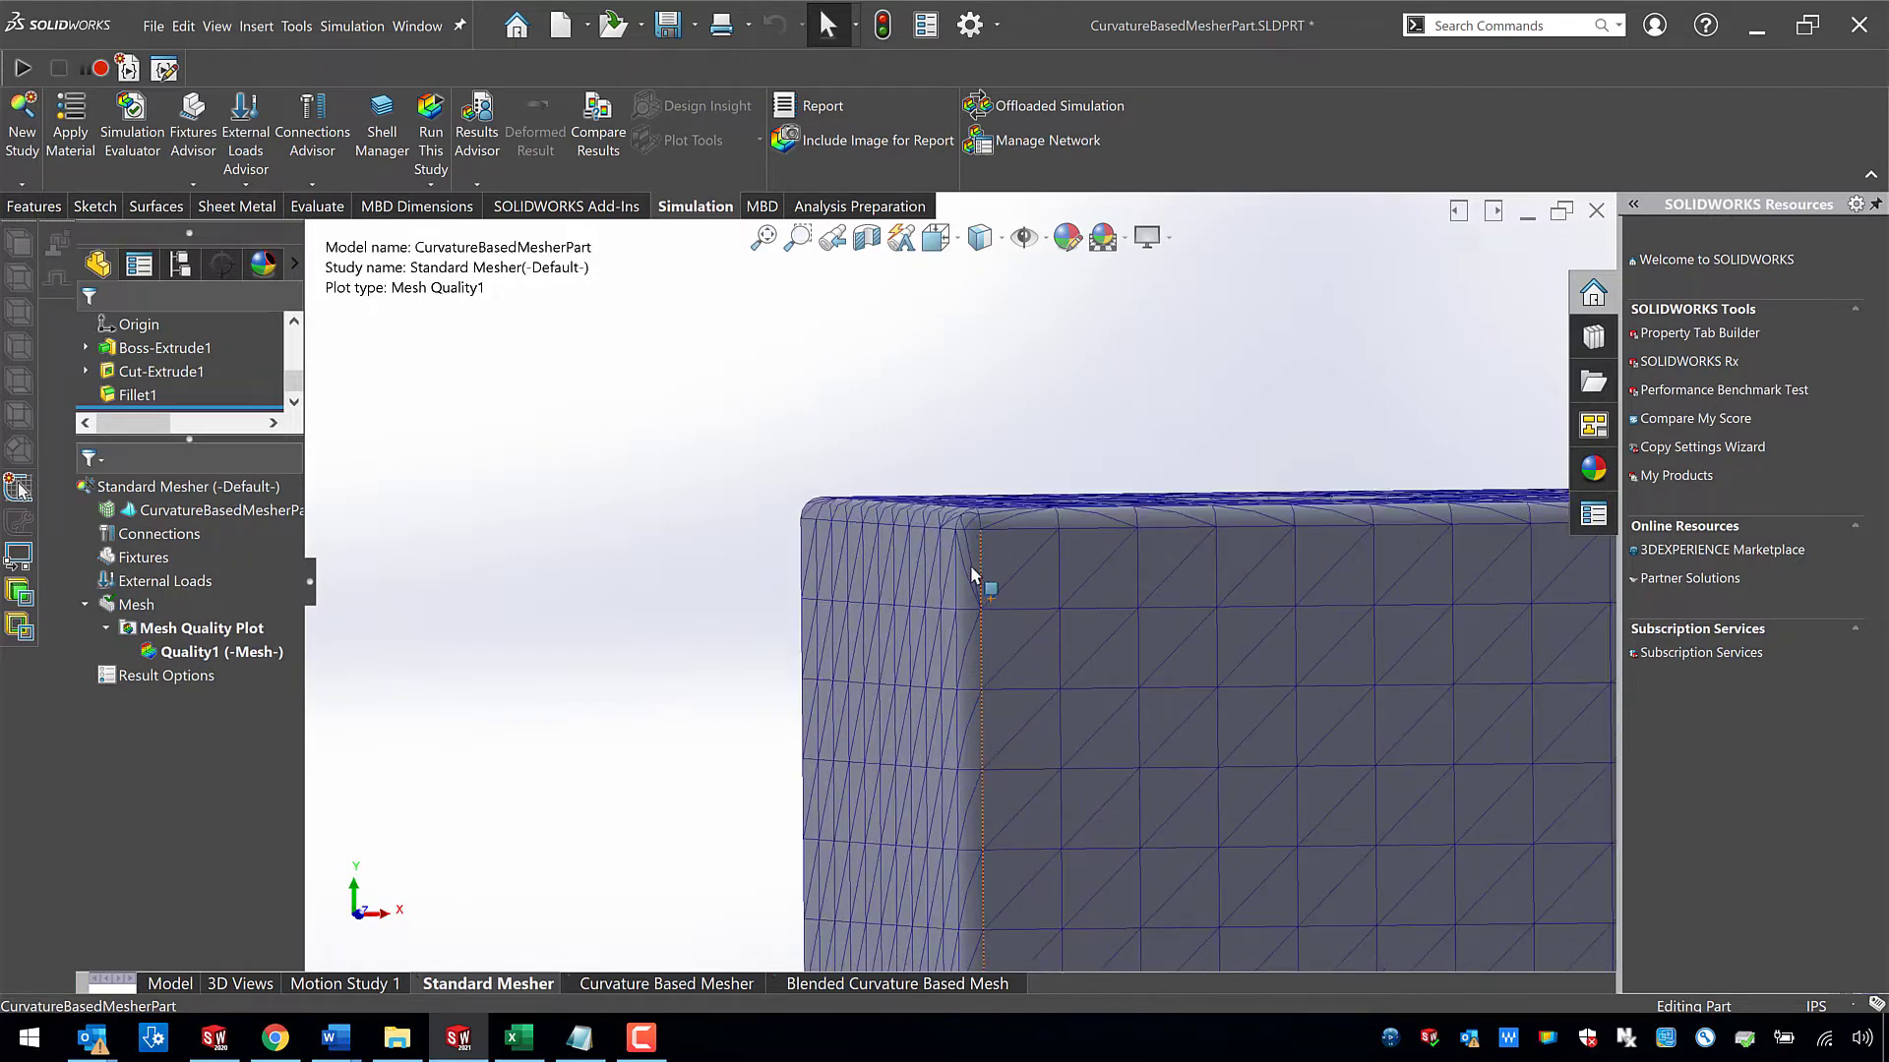
pyautogui.scroll(3, 972, 766)
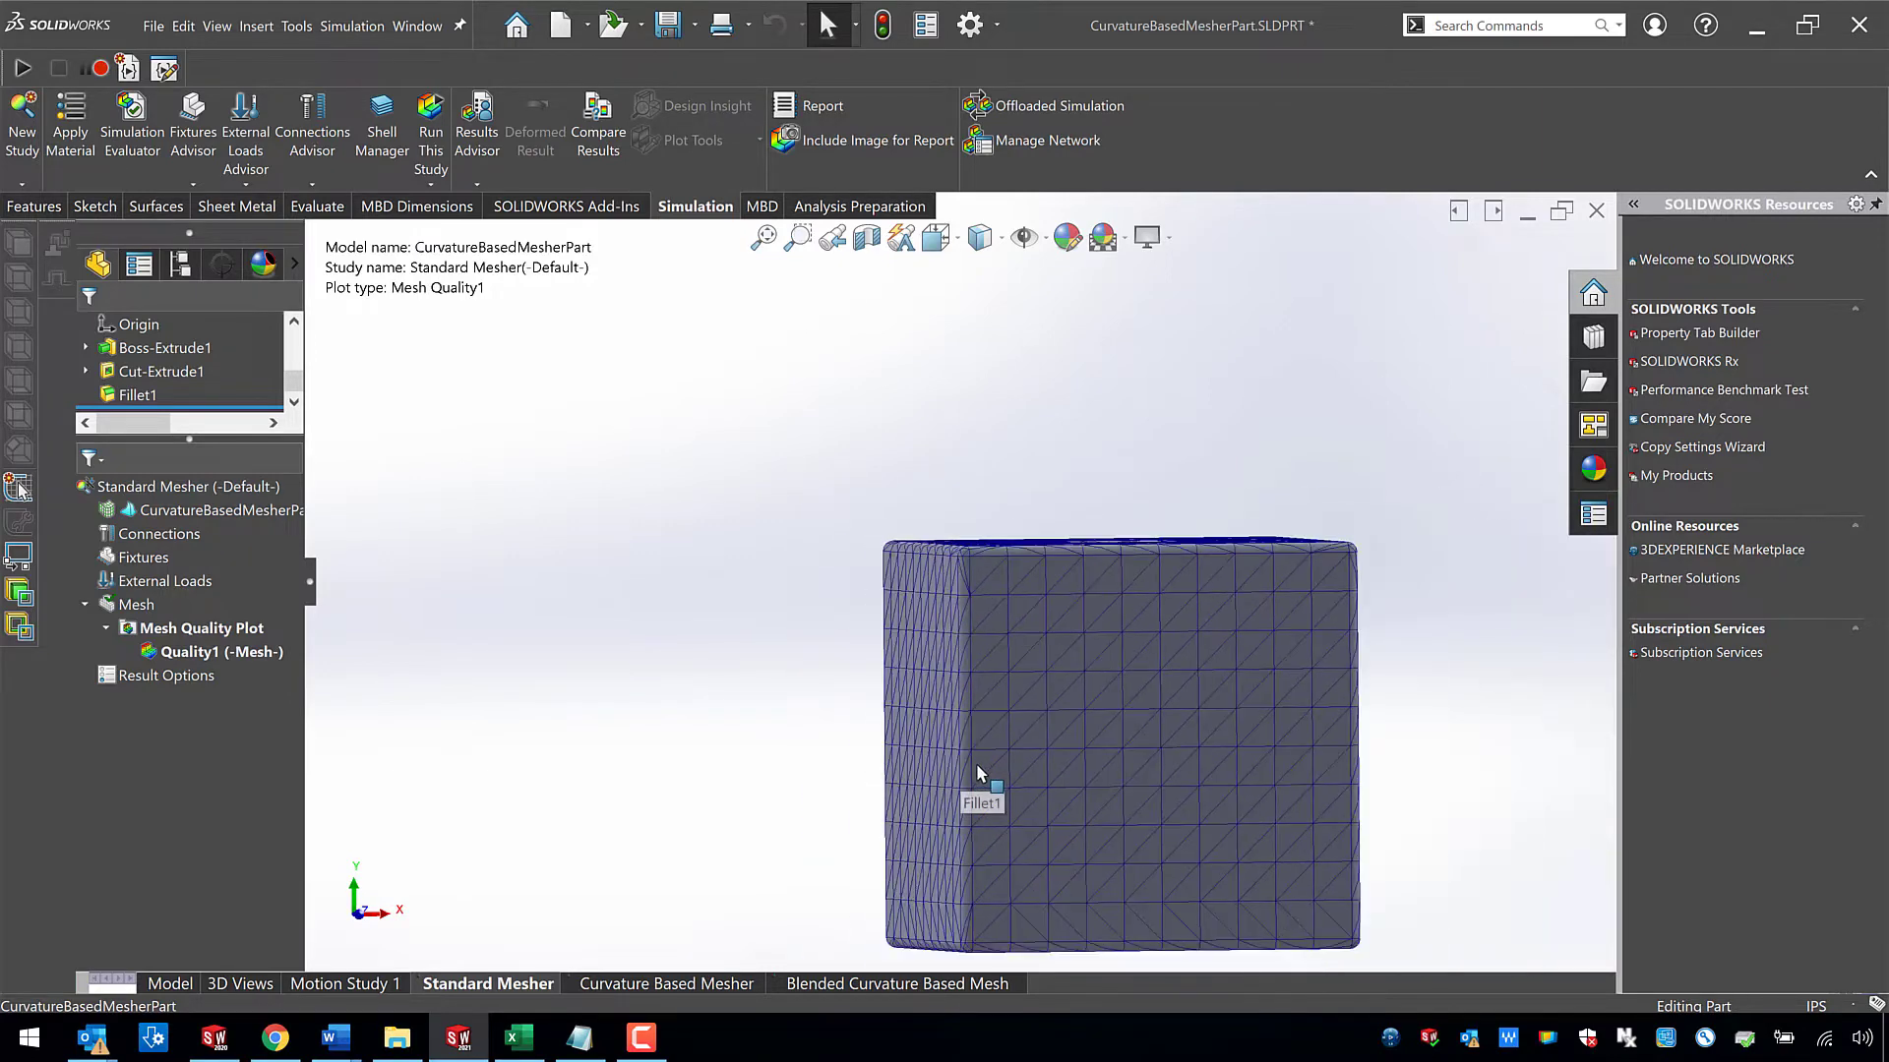
pyautogui.scroll(2, 977, 768)
pyautogui.moveTo(978, 768)
pyautogui.mouseDown(button='middle')
pyautogui.moveTo(947, 776)
pyautogui.moveTo(1027, 792)
pyautogui.moveTo(989, 797)
pyautogui.mouseUp(button='middle')
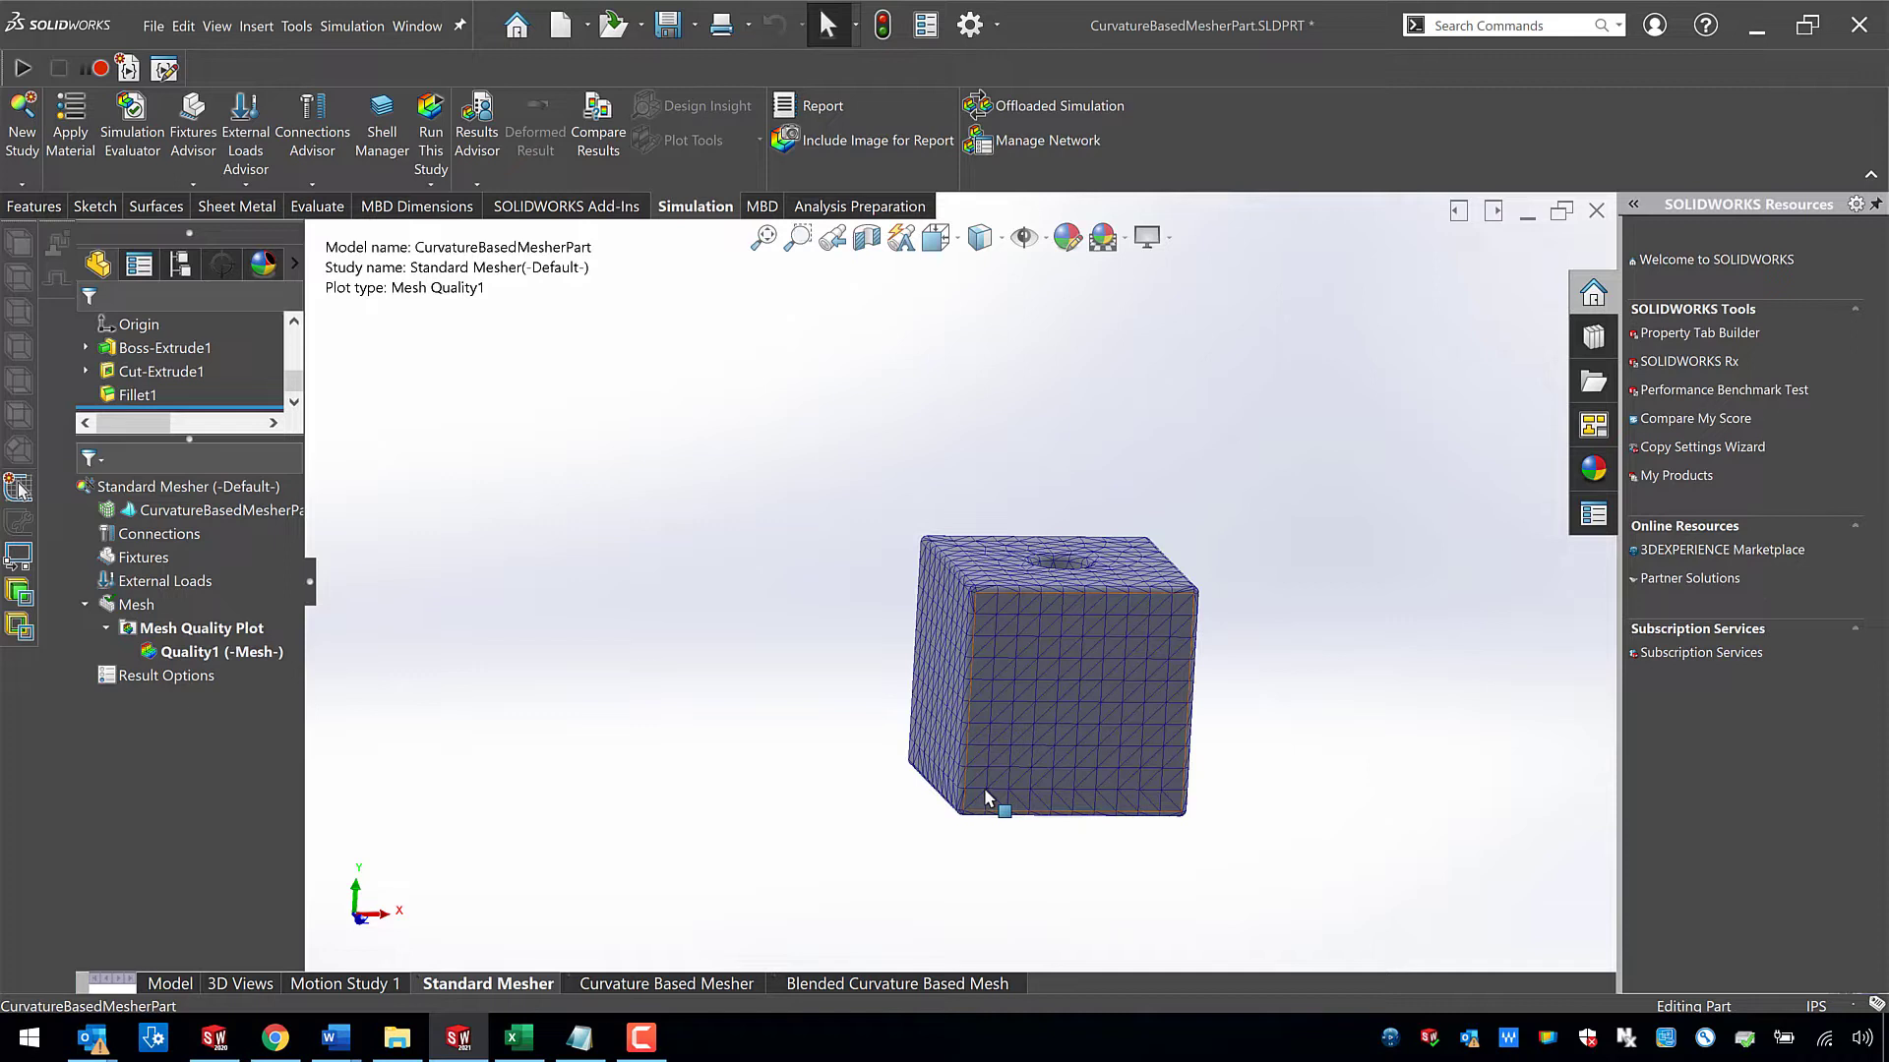
pyautogui.rightClick(145, 602)
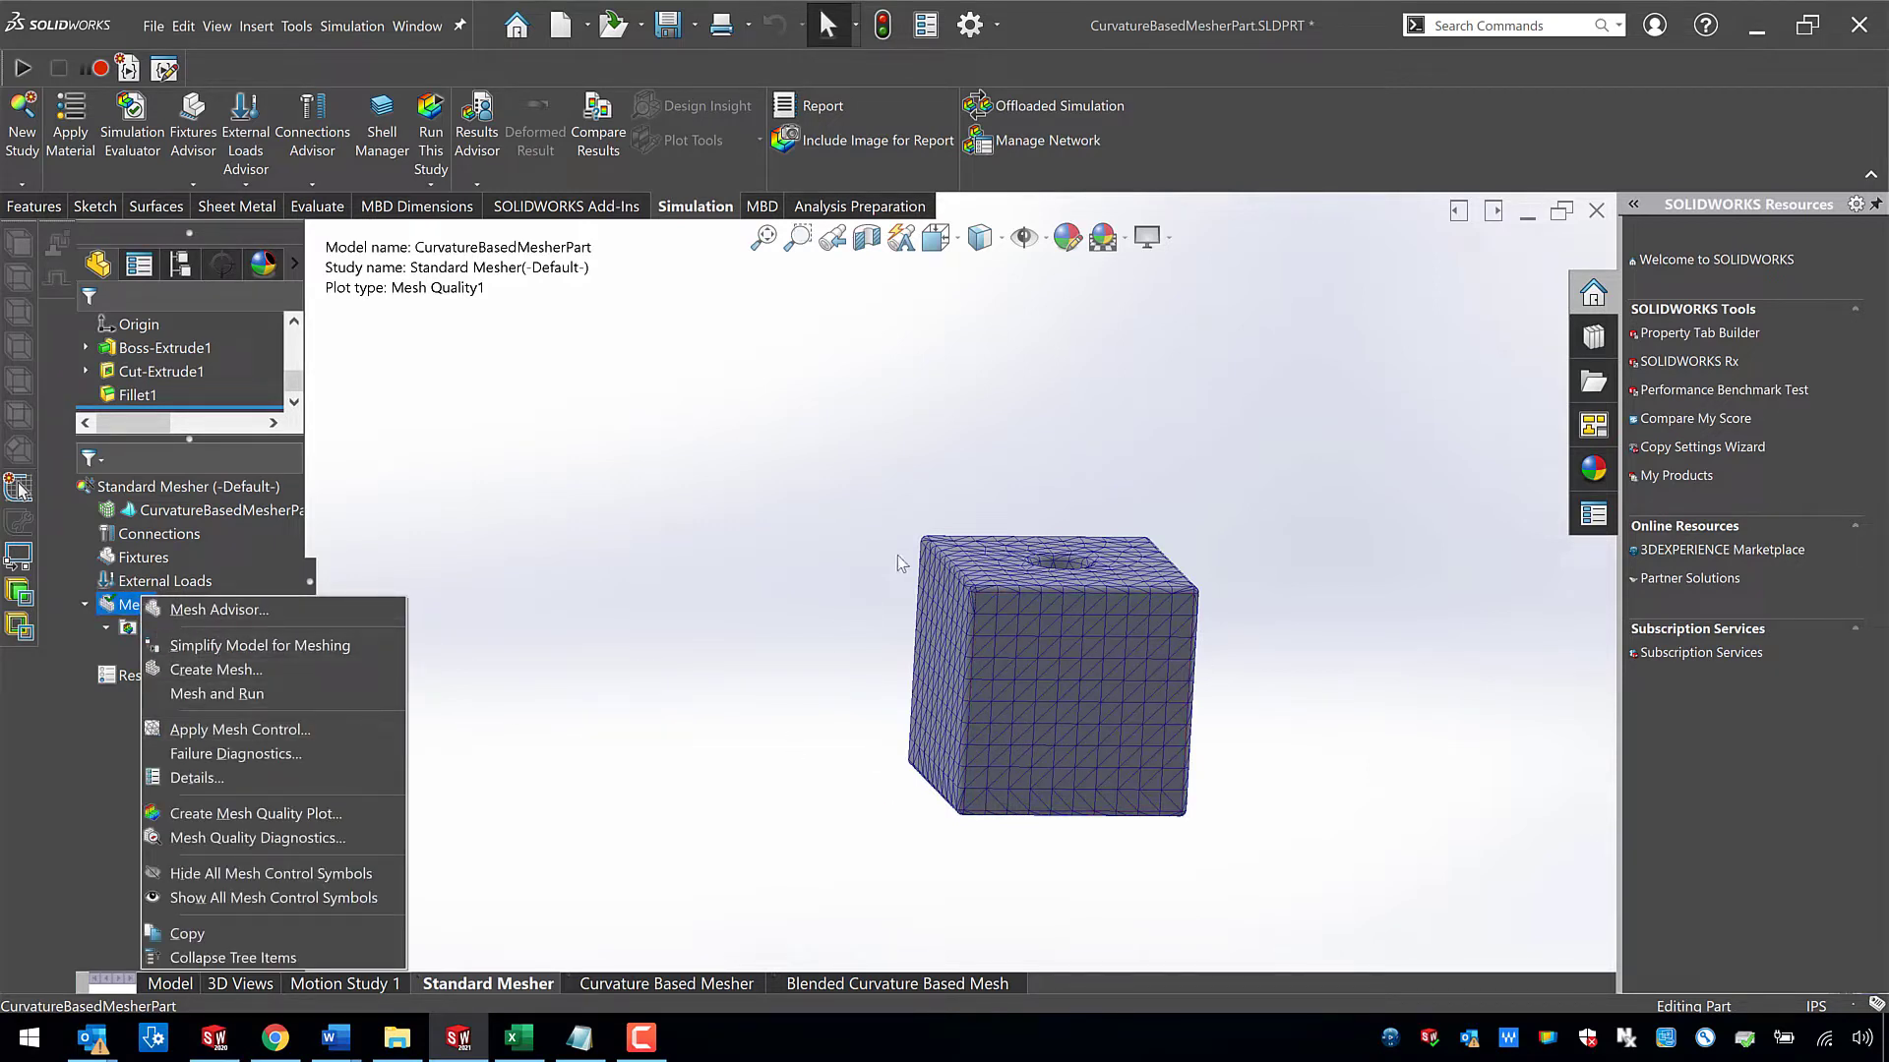
pyautogui.click(694, 582)
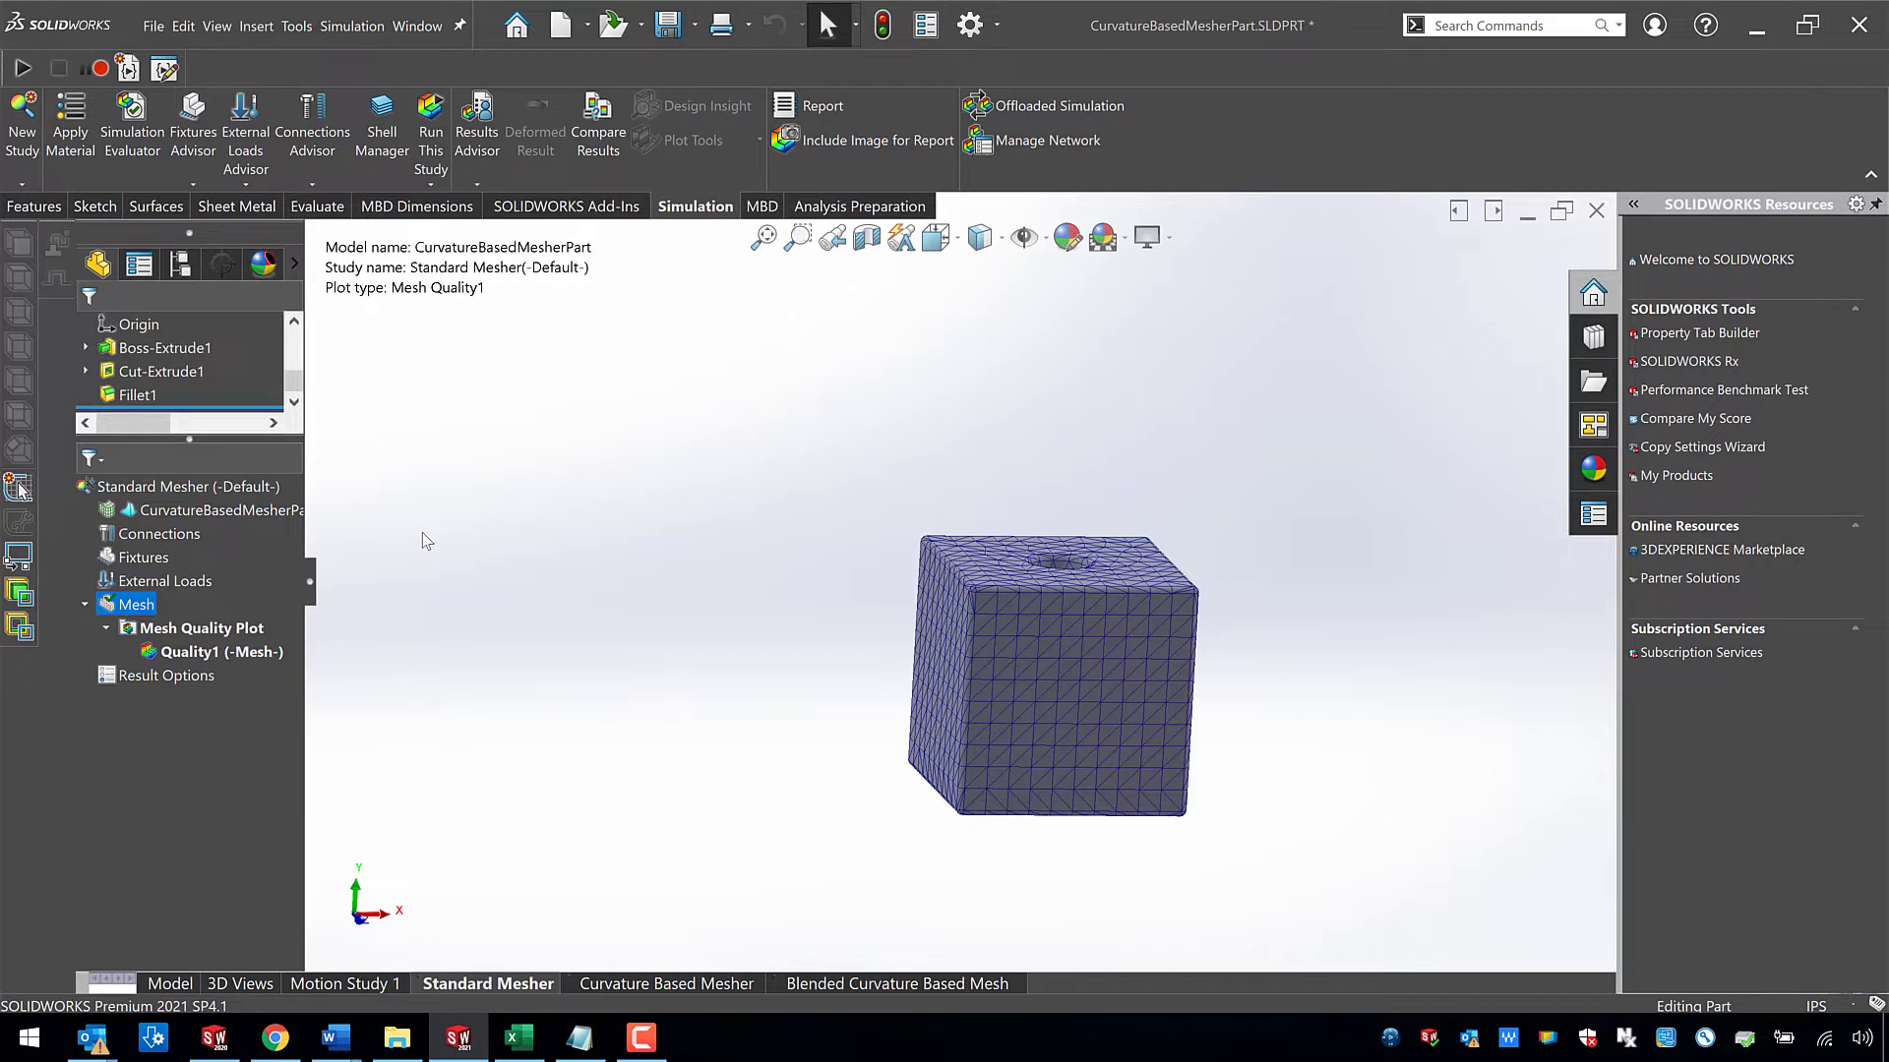
# - In the Curvature Based Mesher study, begin a curvature-based mesh with a maximum element size of 0.40 in
pyautogui.click(723, 984)
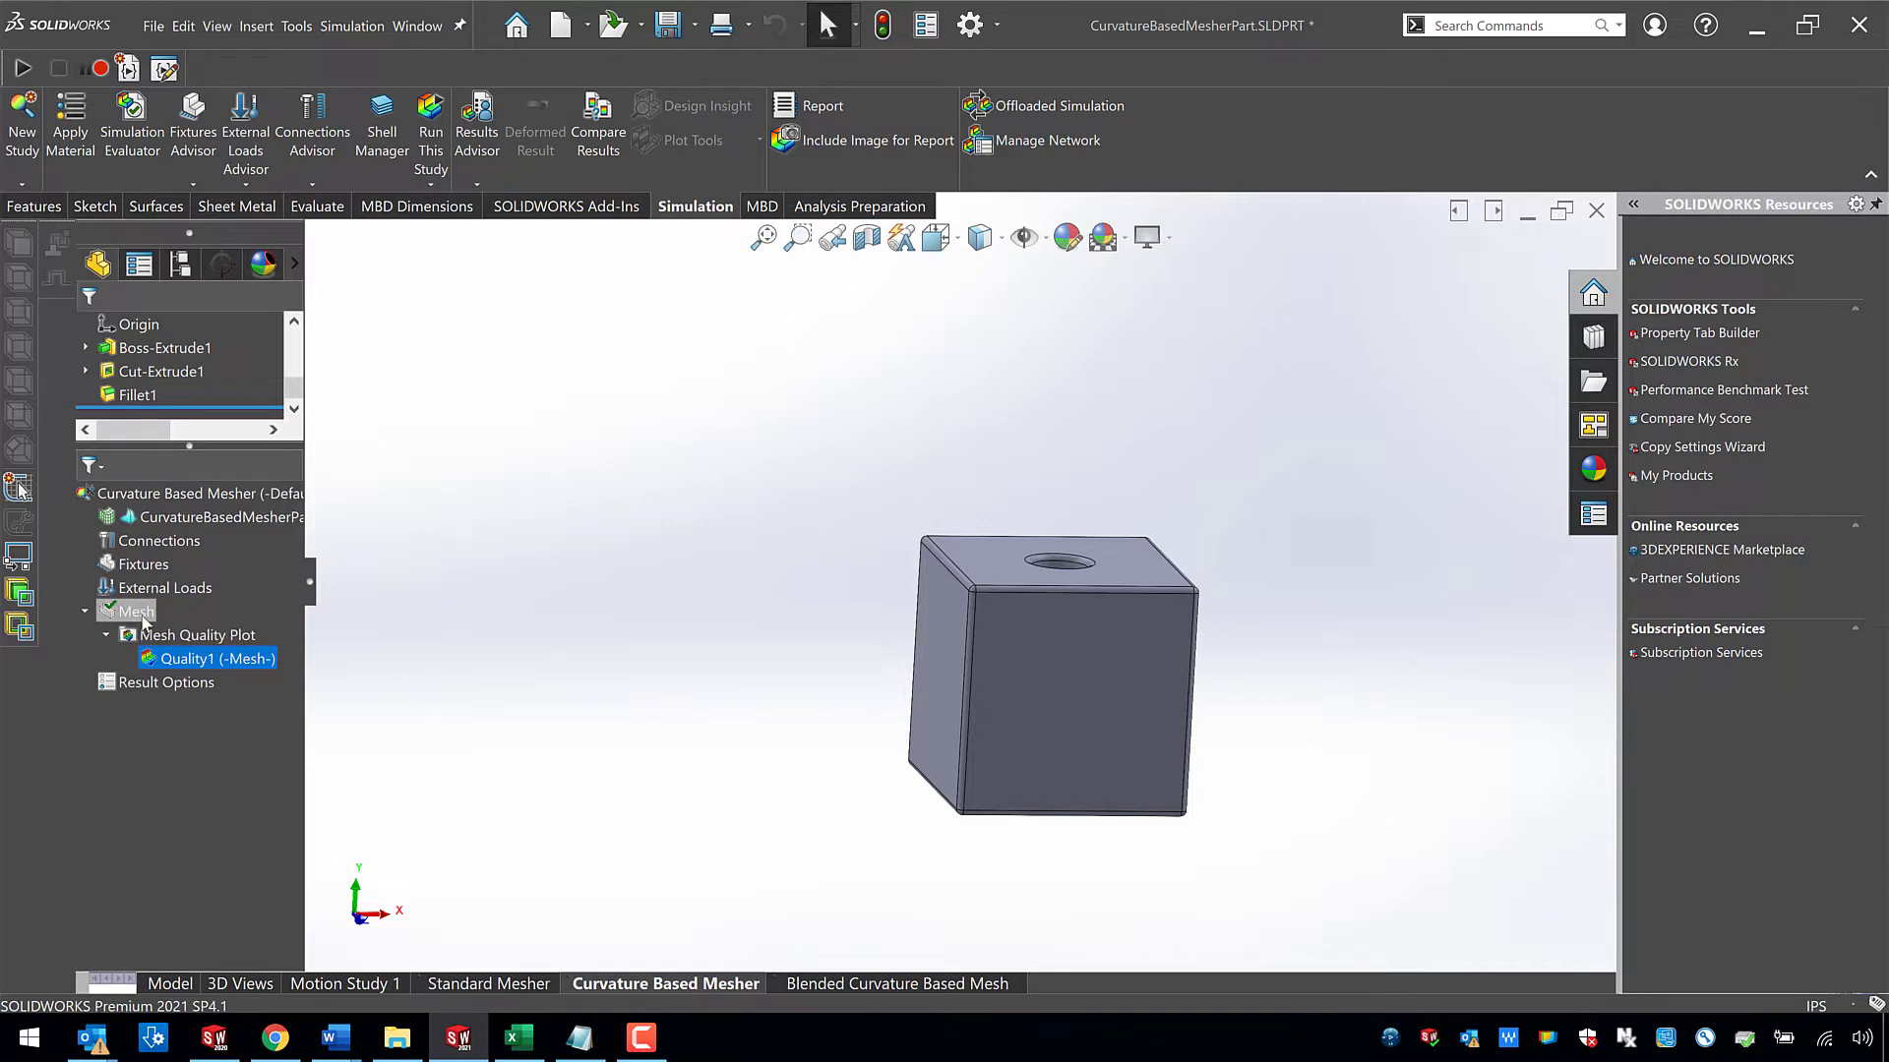
pyautogui.rightClick(144, 617)
pyautogui.click(203, 700)
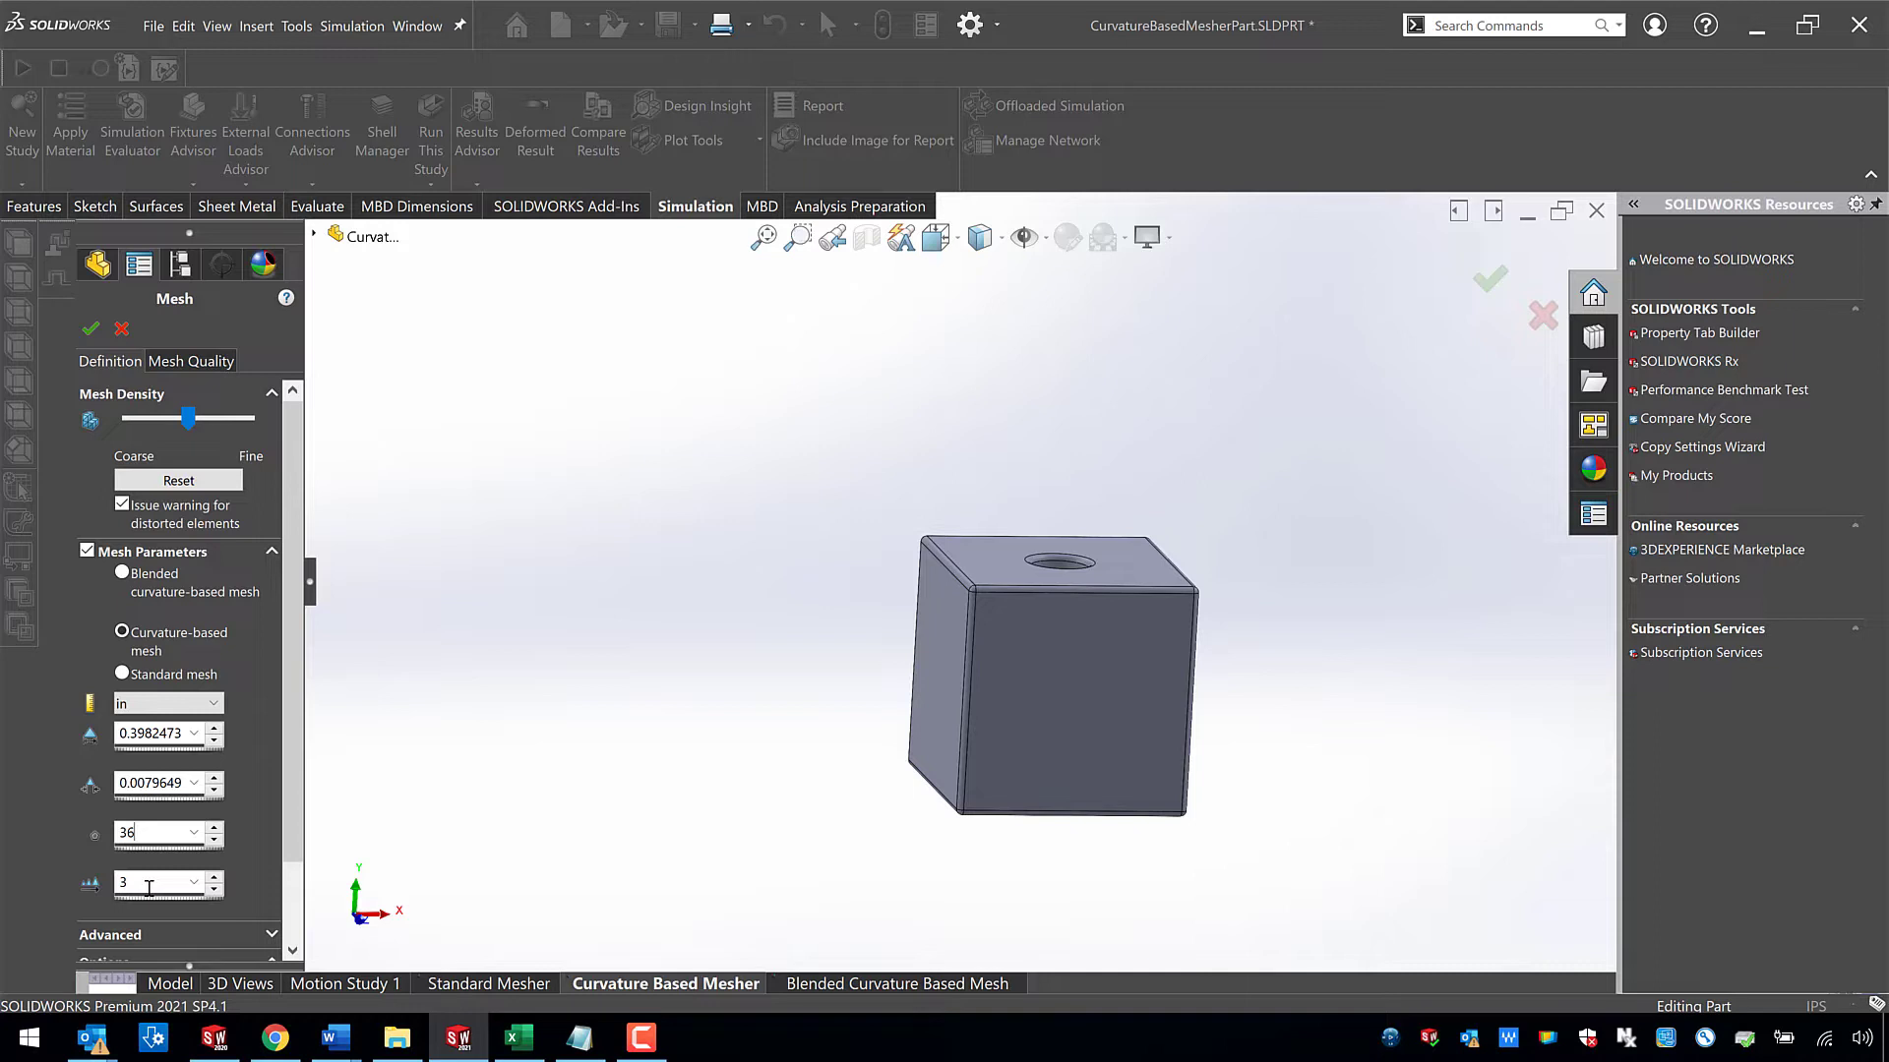
pyautogui.click(145, 779)
pyautogui.write('0.10in')
pyautogui.click(161, 730)
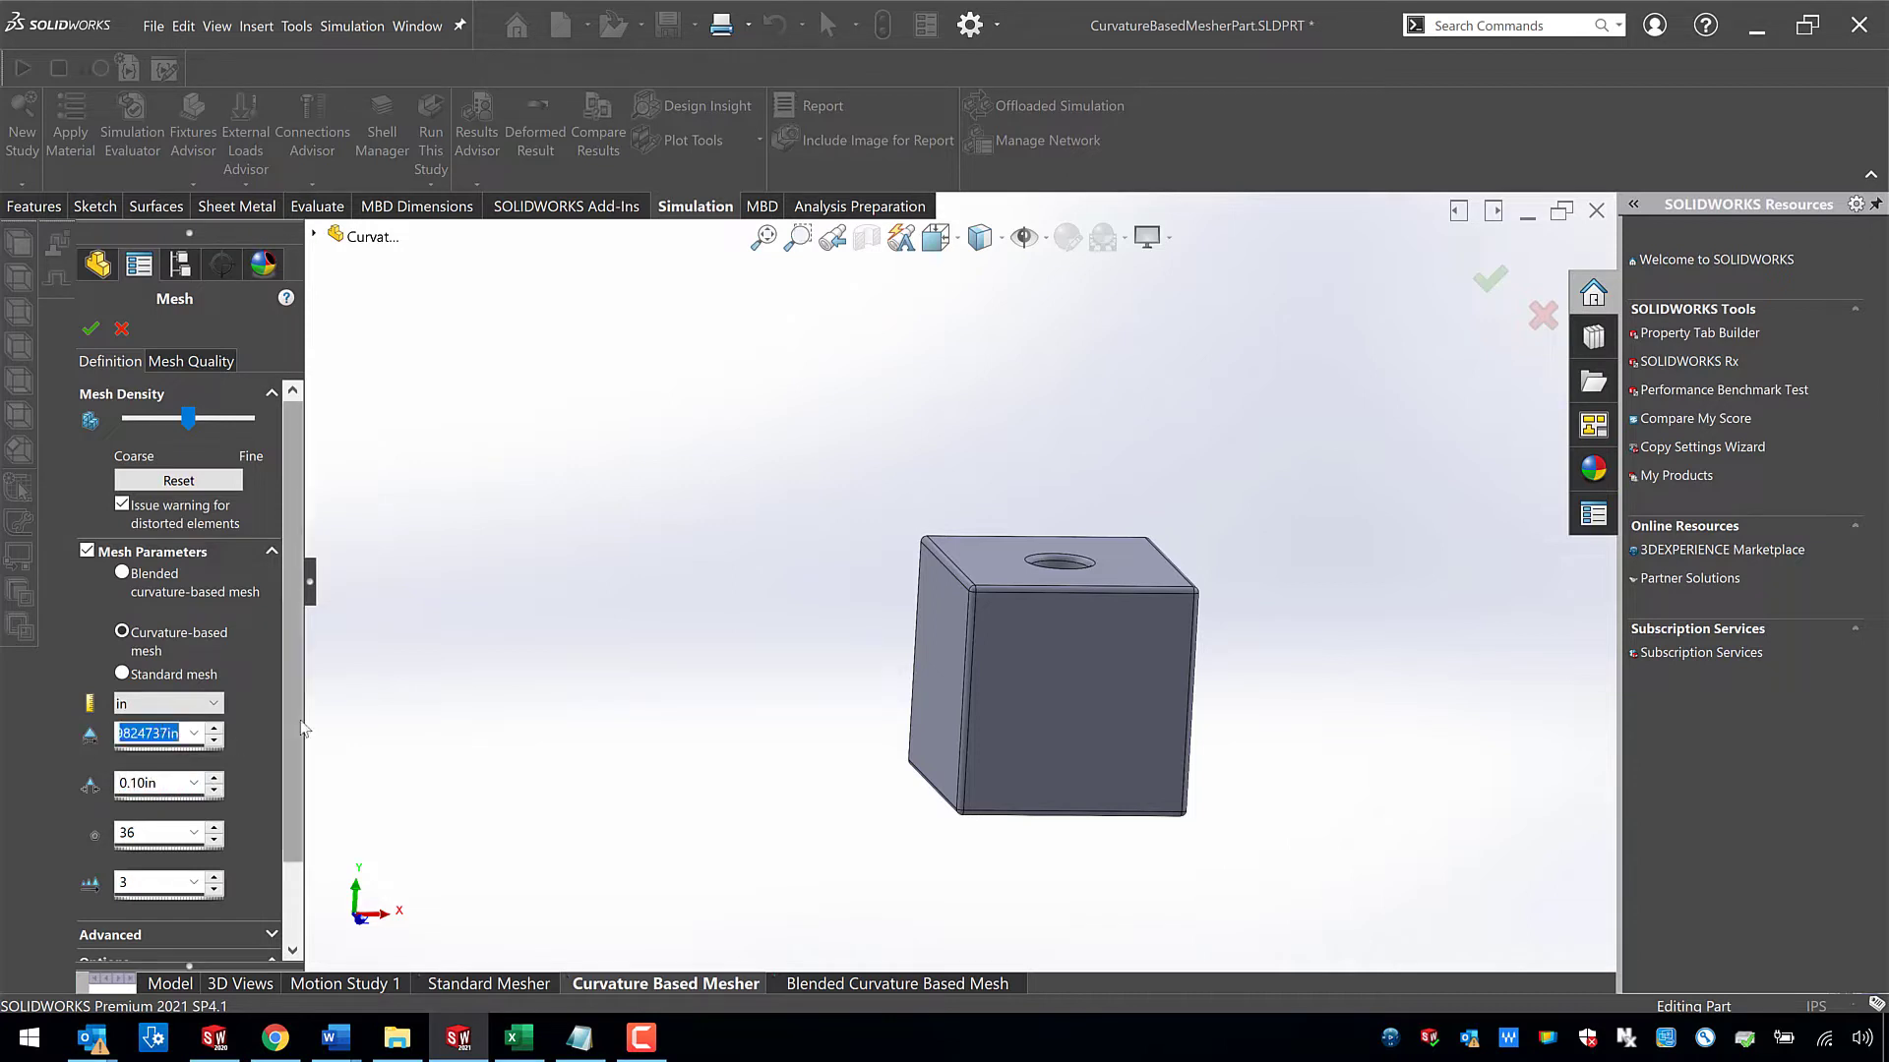
pyautogui.write('0.4')
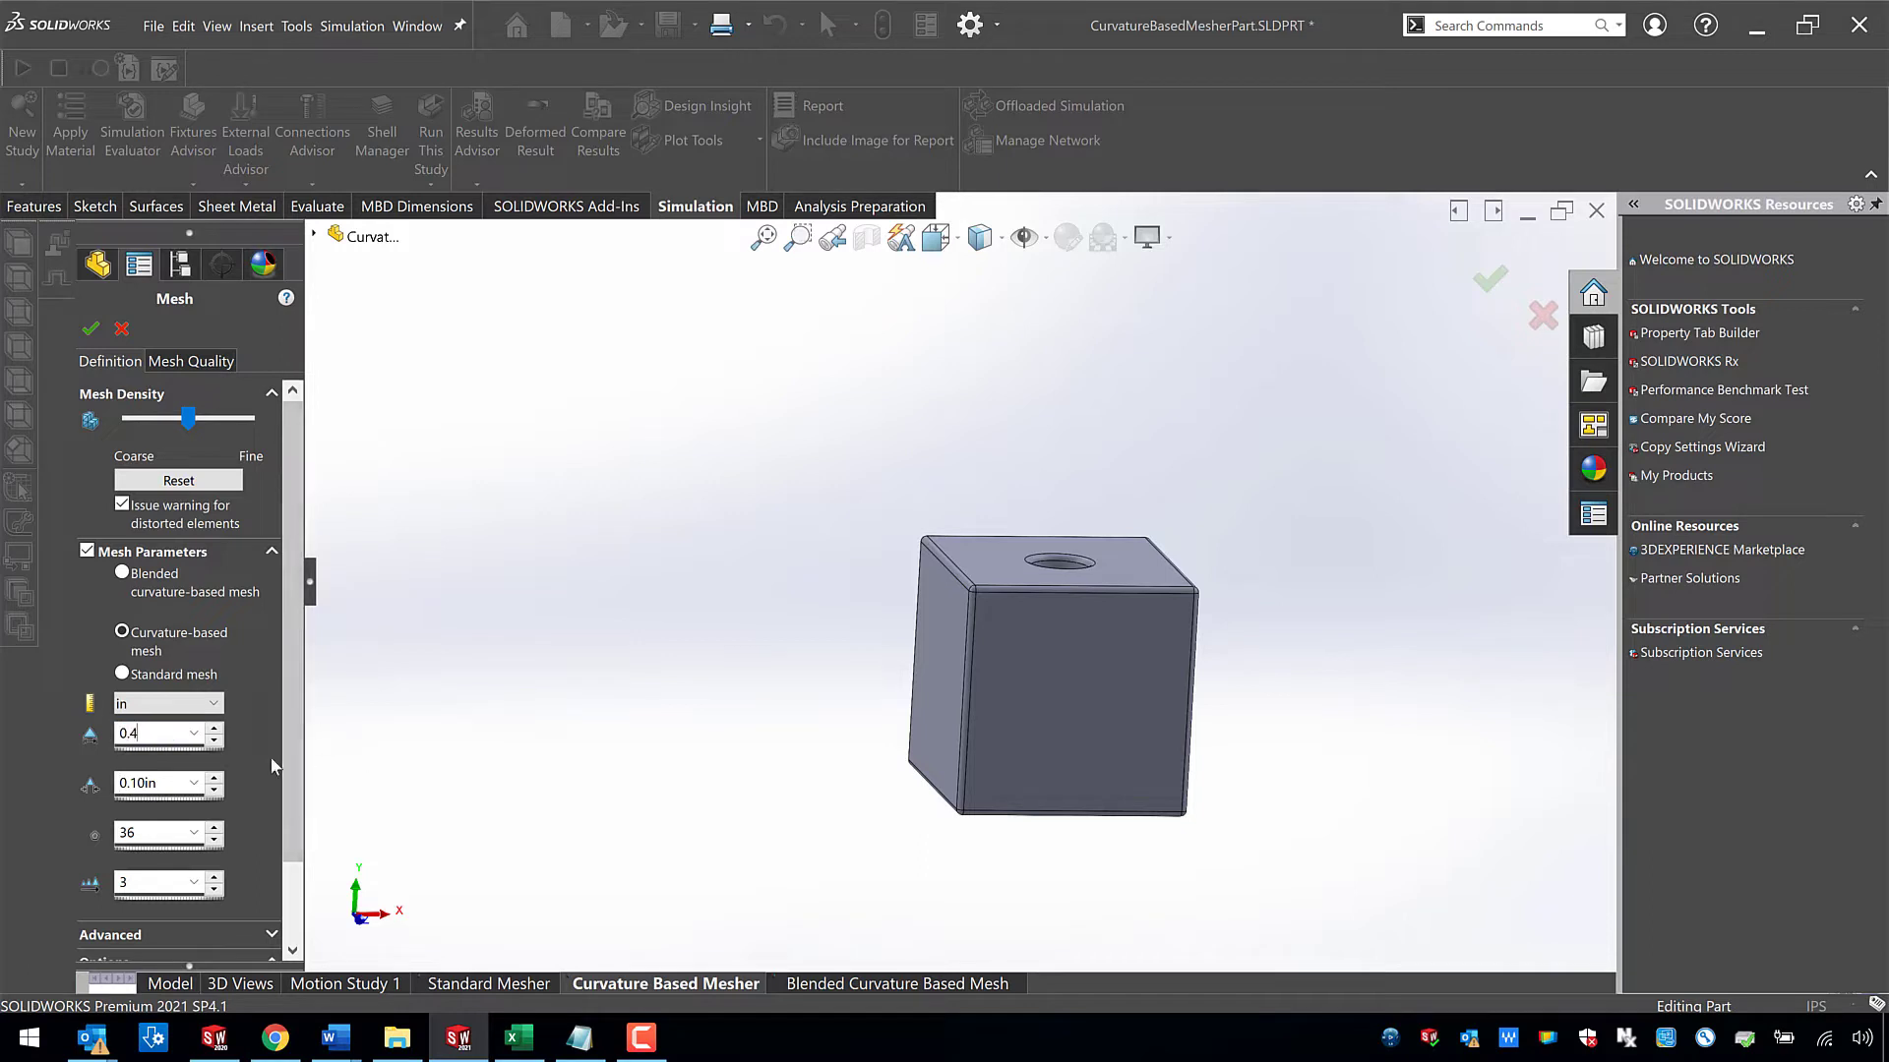
pyautogui.press('Return')
pyautogui.click(136, 733)
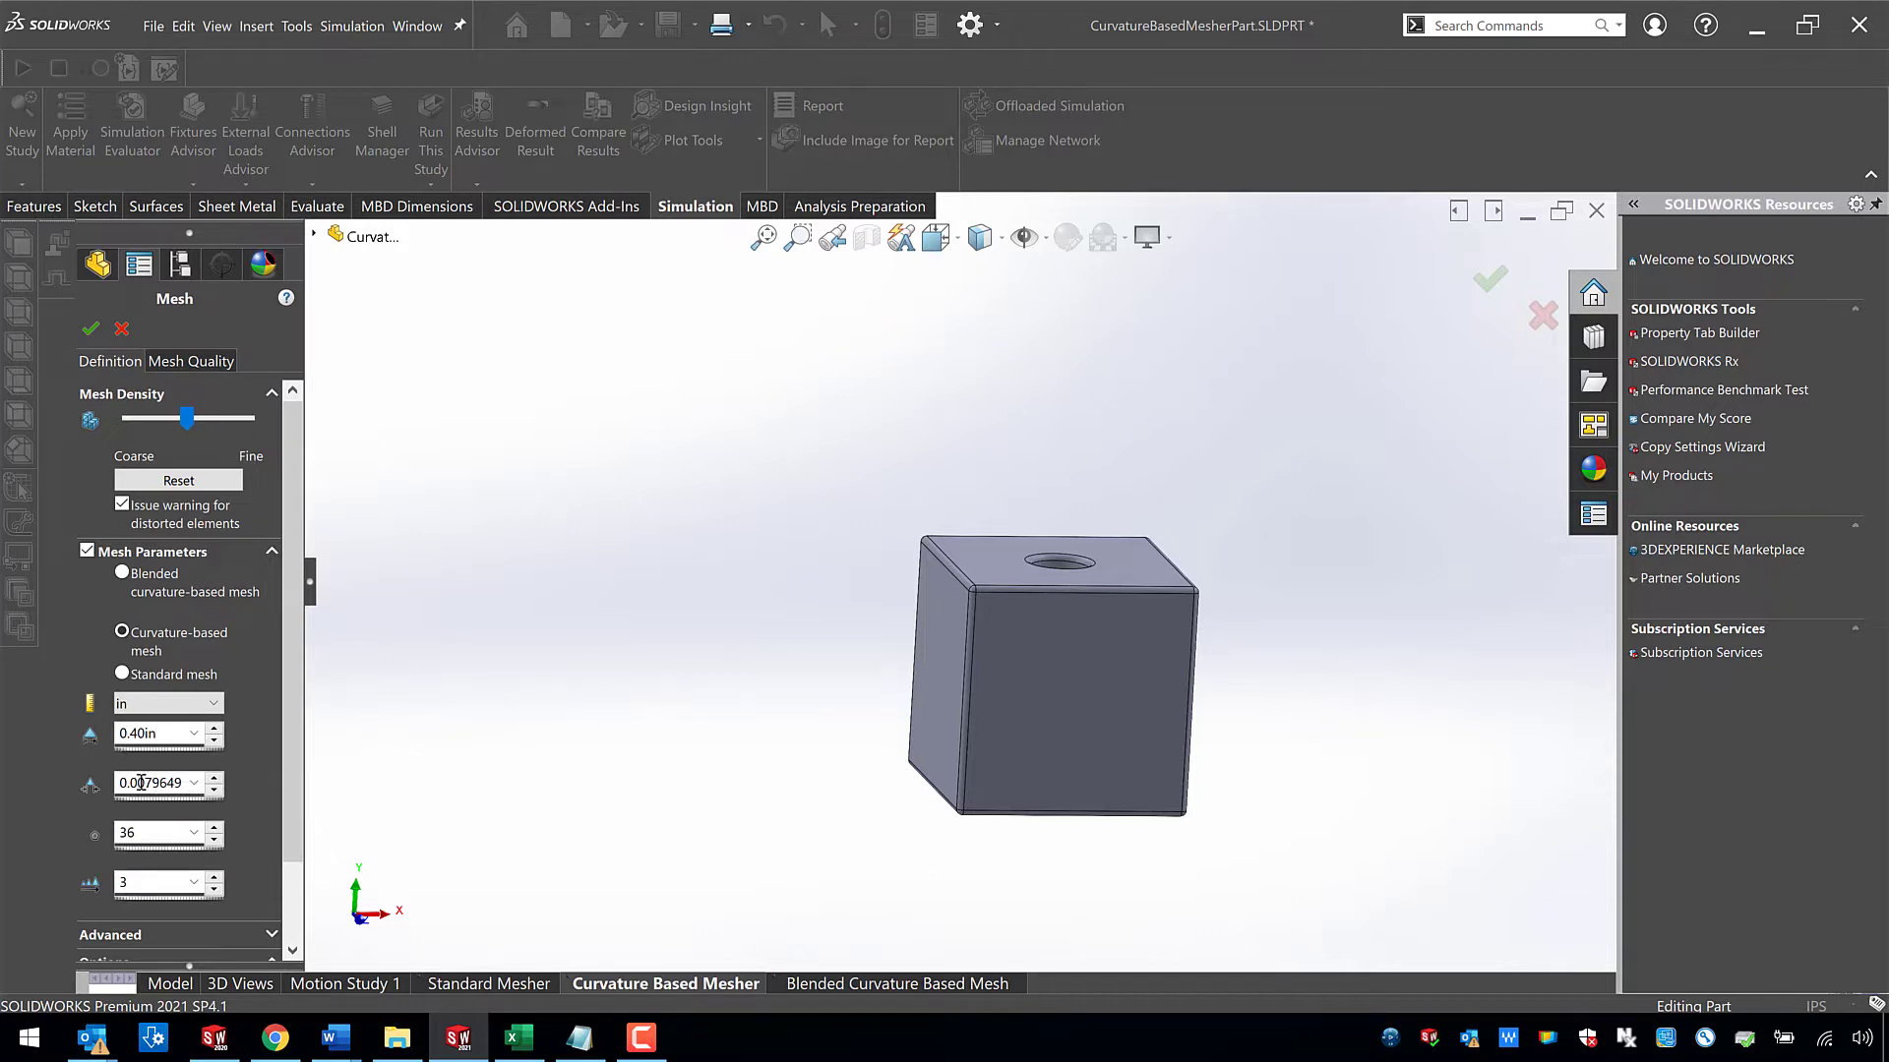
# - Set the minimum element size to 0.10 in and generate the curvature-based mesh
pyautogui.doubleClick(142, 783)
pyautogui.write('0.10in')
pyautogui.doubleClick(153, 833)
pyautogui.click(91, 329)
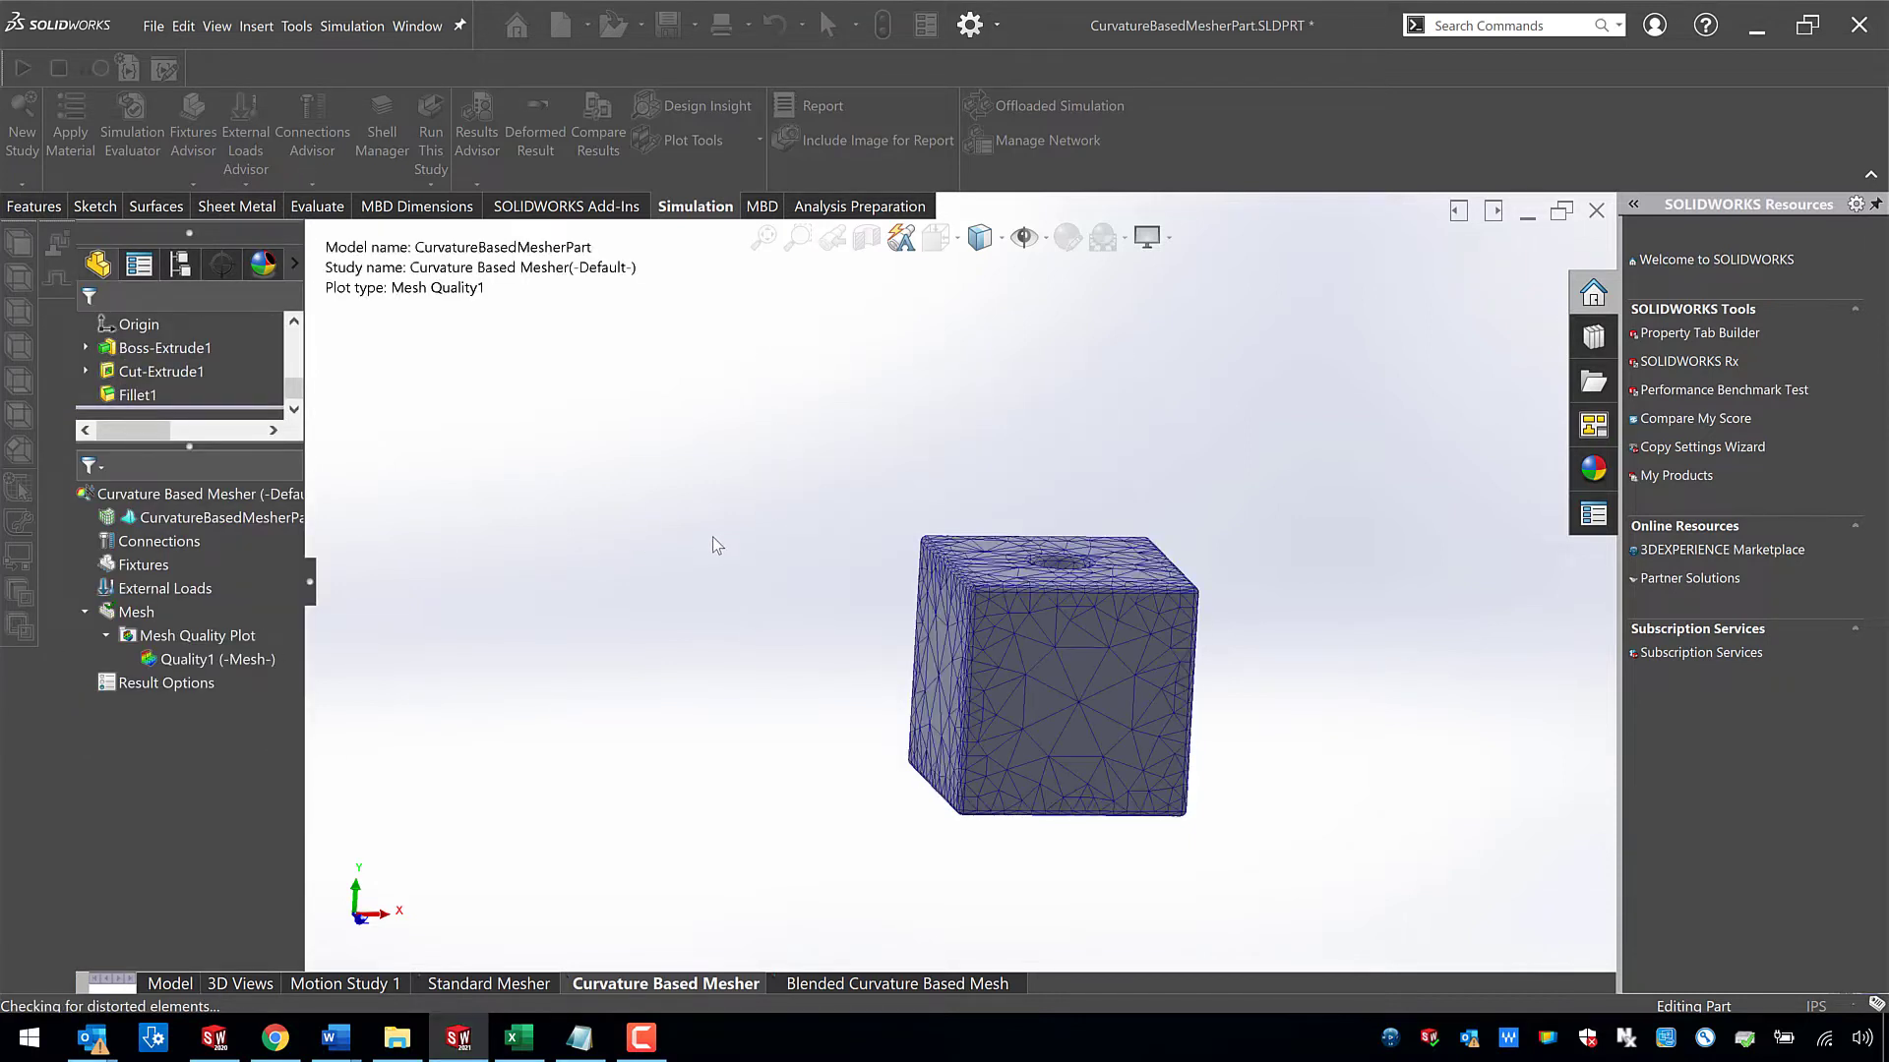
# - Regenerate the curvature-based mesh with the minimum element size set to 0.005 in
pyautogui.scroll(-8, 953, 602)
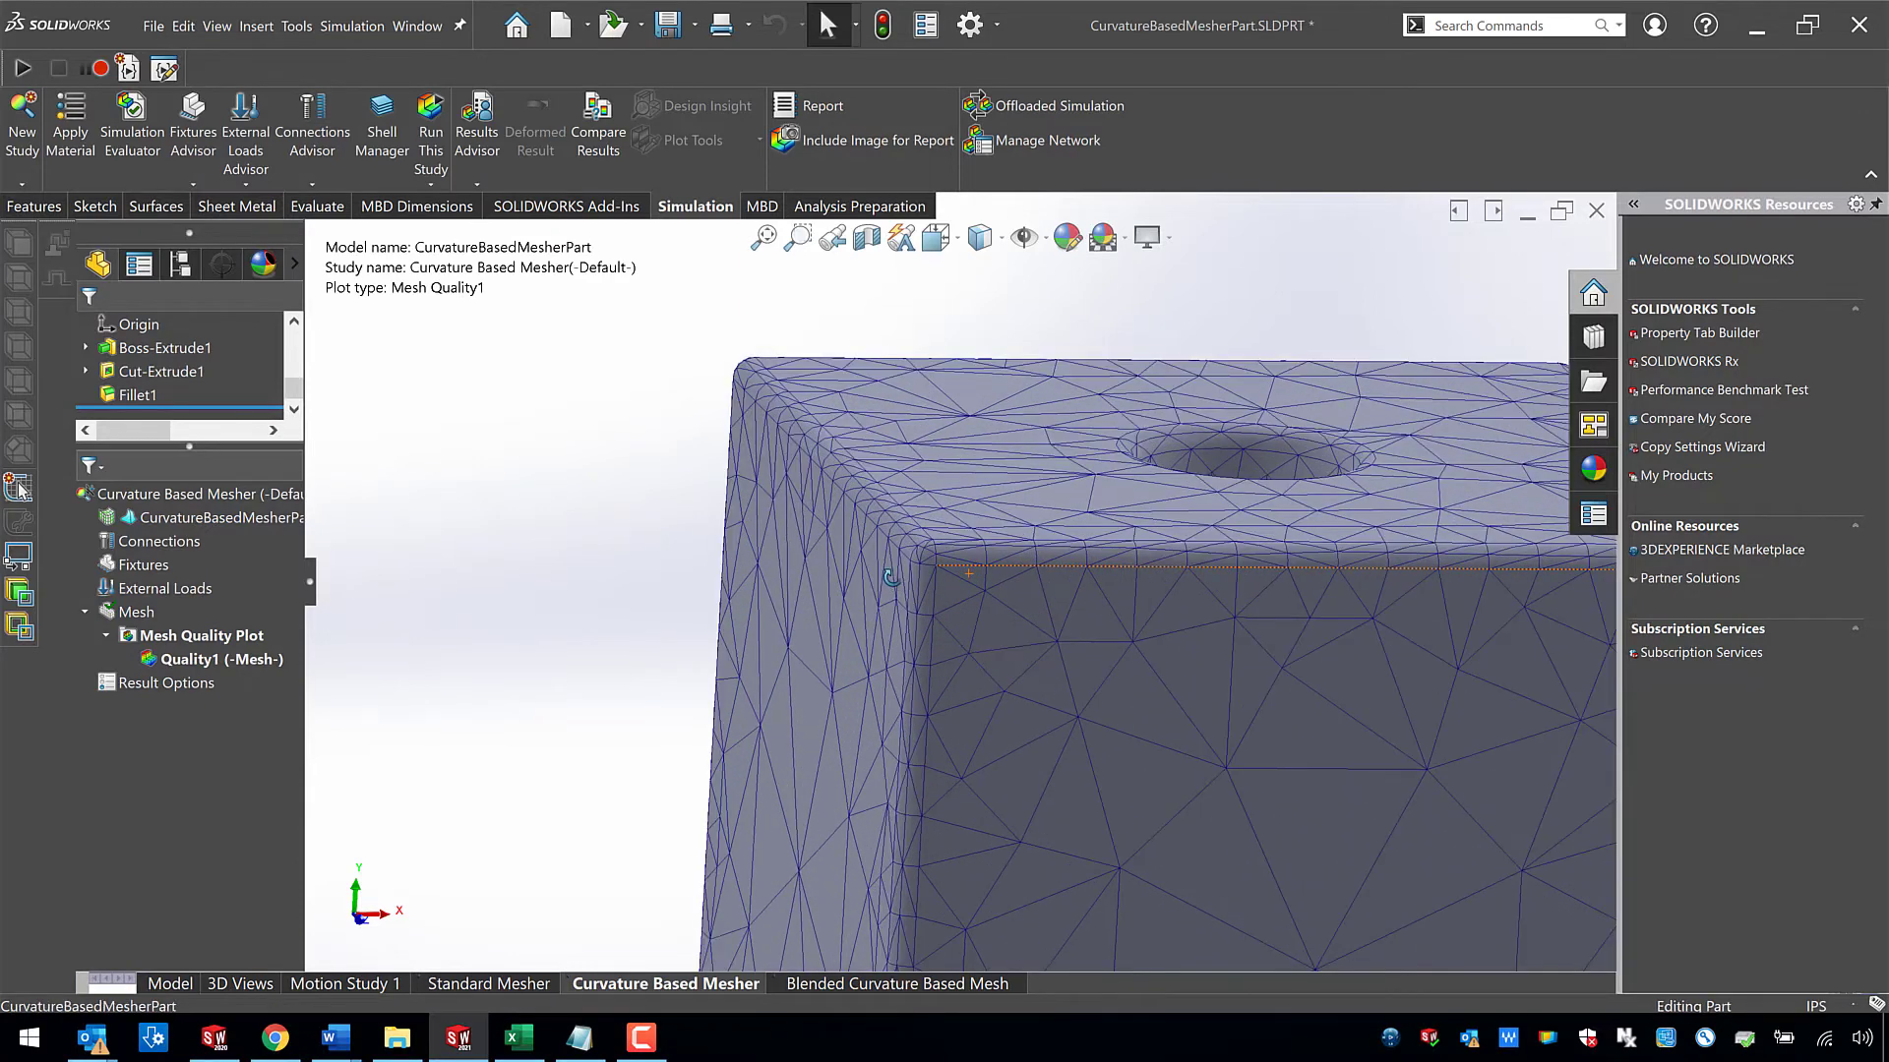
pyautogui.scroll(8, 902, 552)
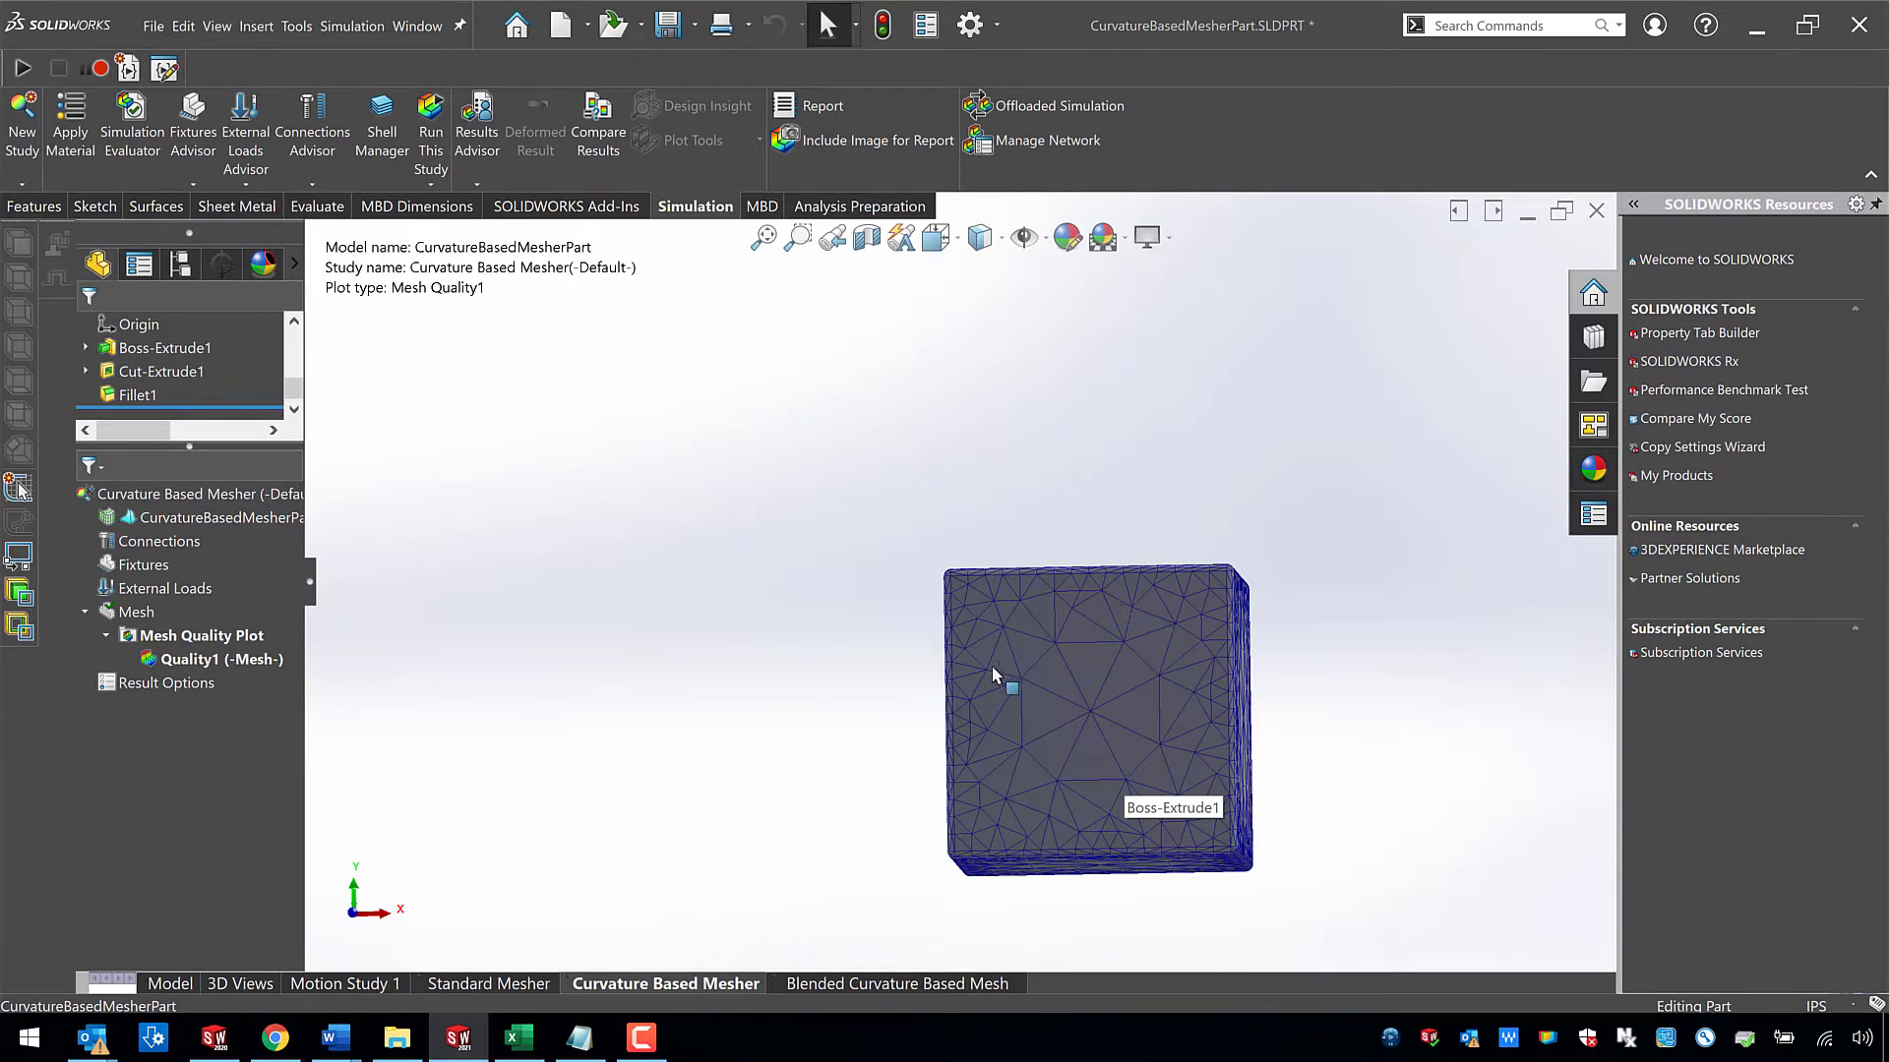
pyautogui.moveTo(1015, 706); pyautogui.dragTo(983, 676, button='middle')
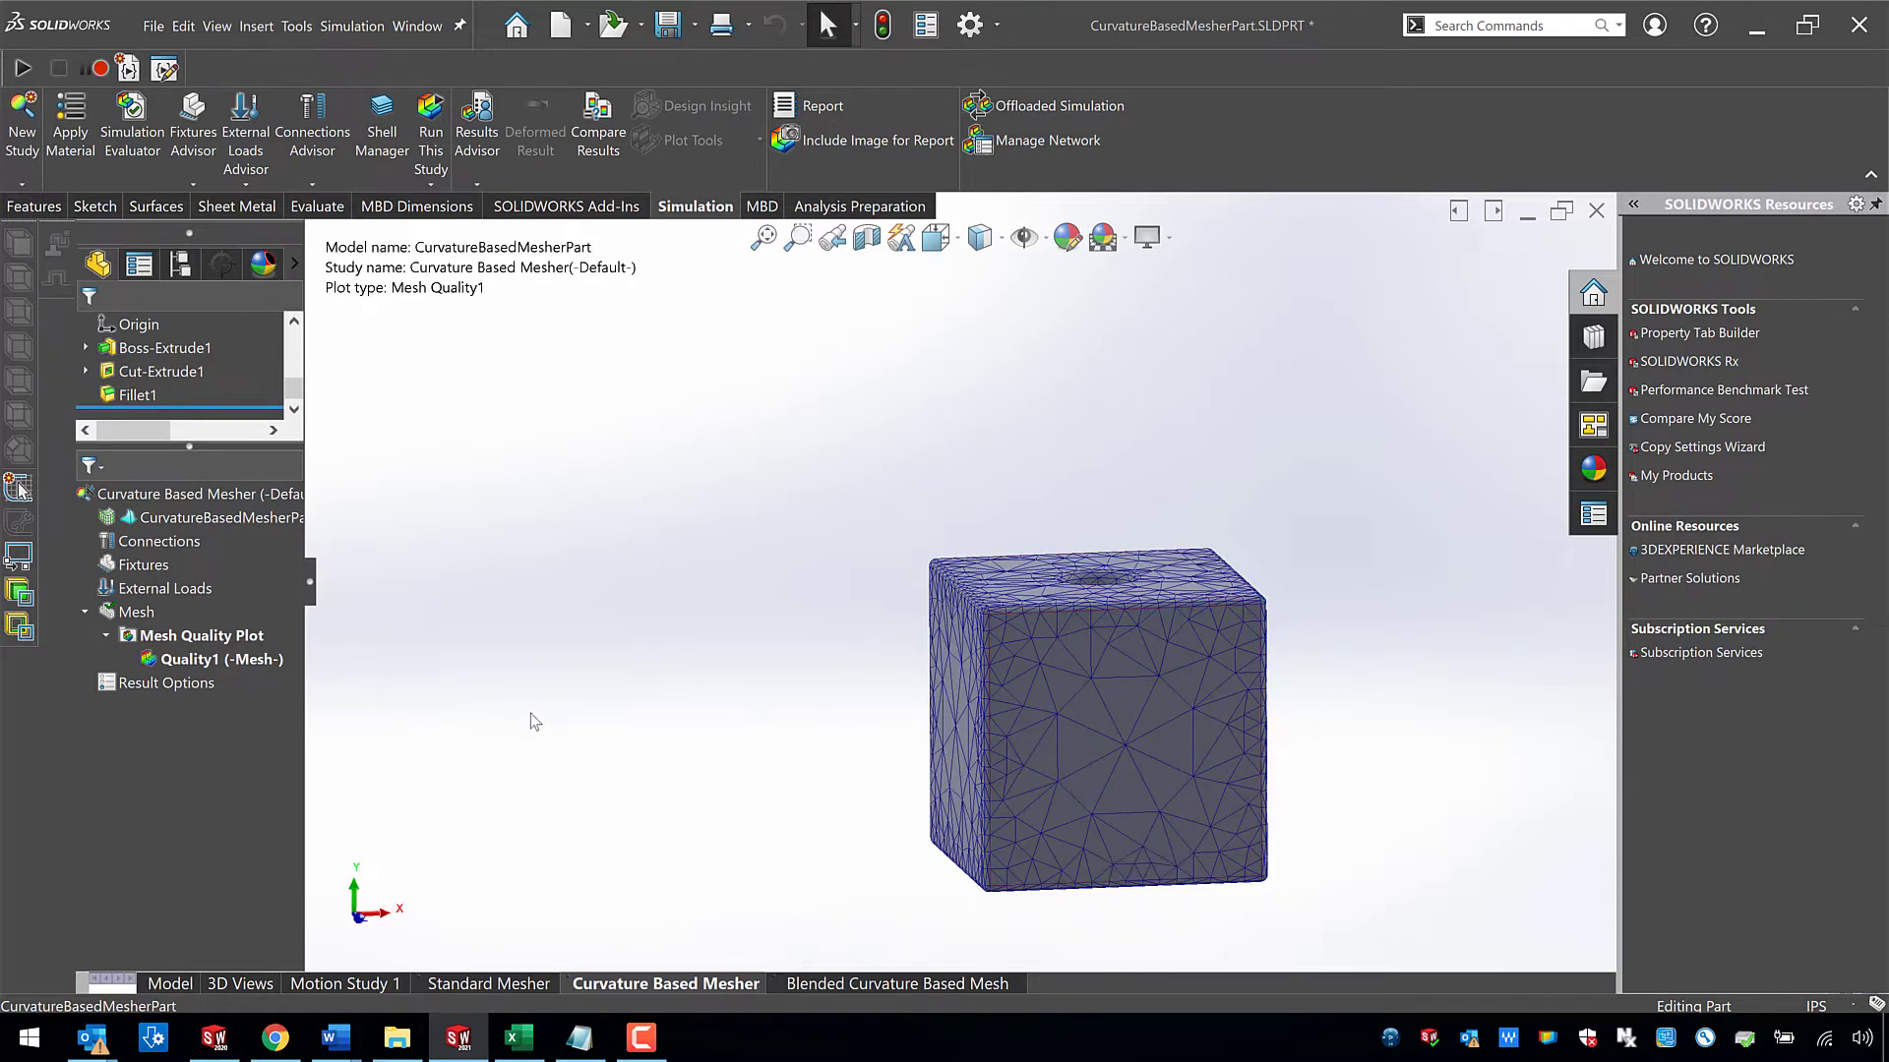
pyautogui.scroll(-5, 1023, 638)
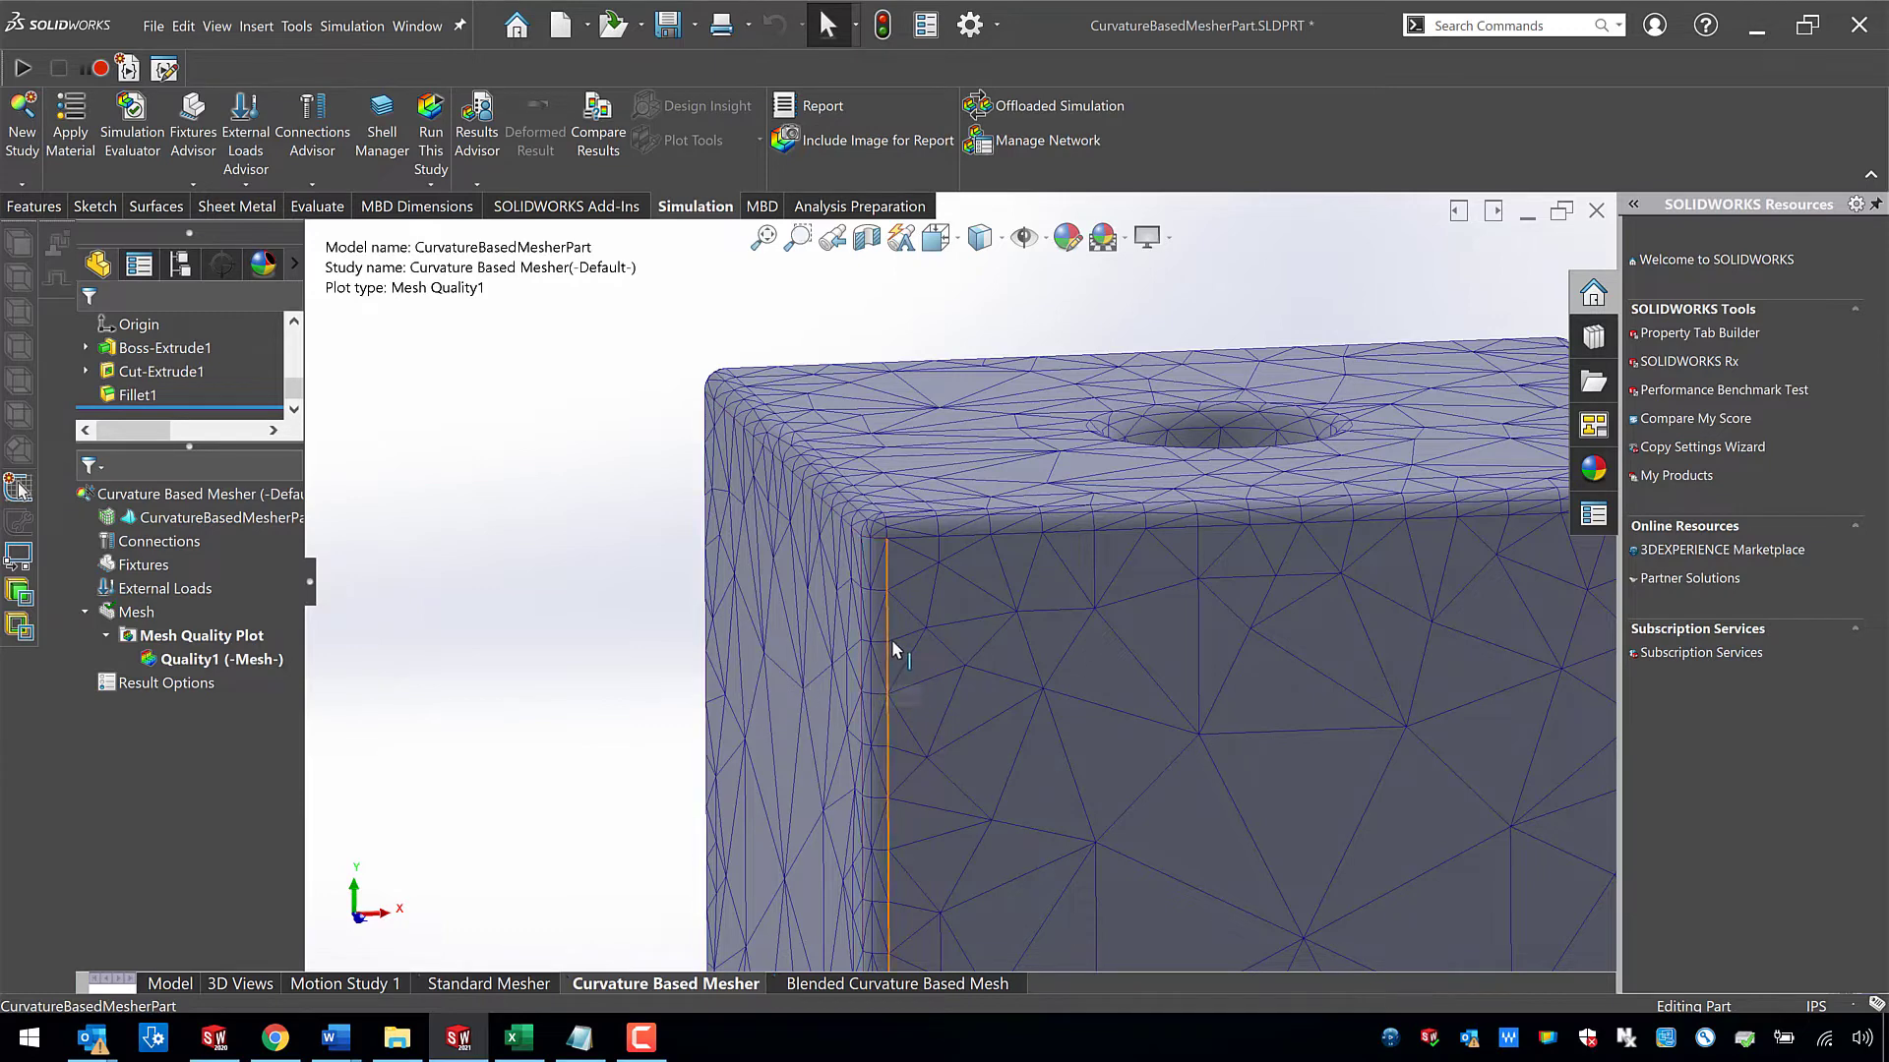
pyautogui.rightClick(151, 625)
pyautogui.rightClick(136, 612)
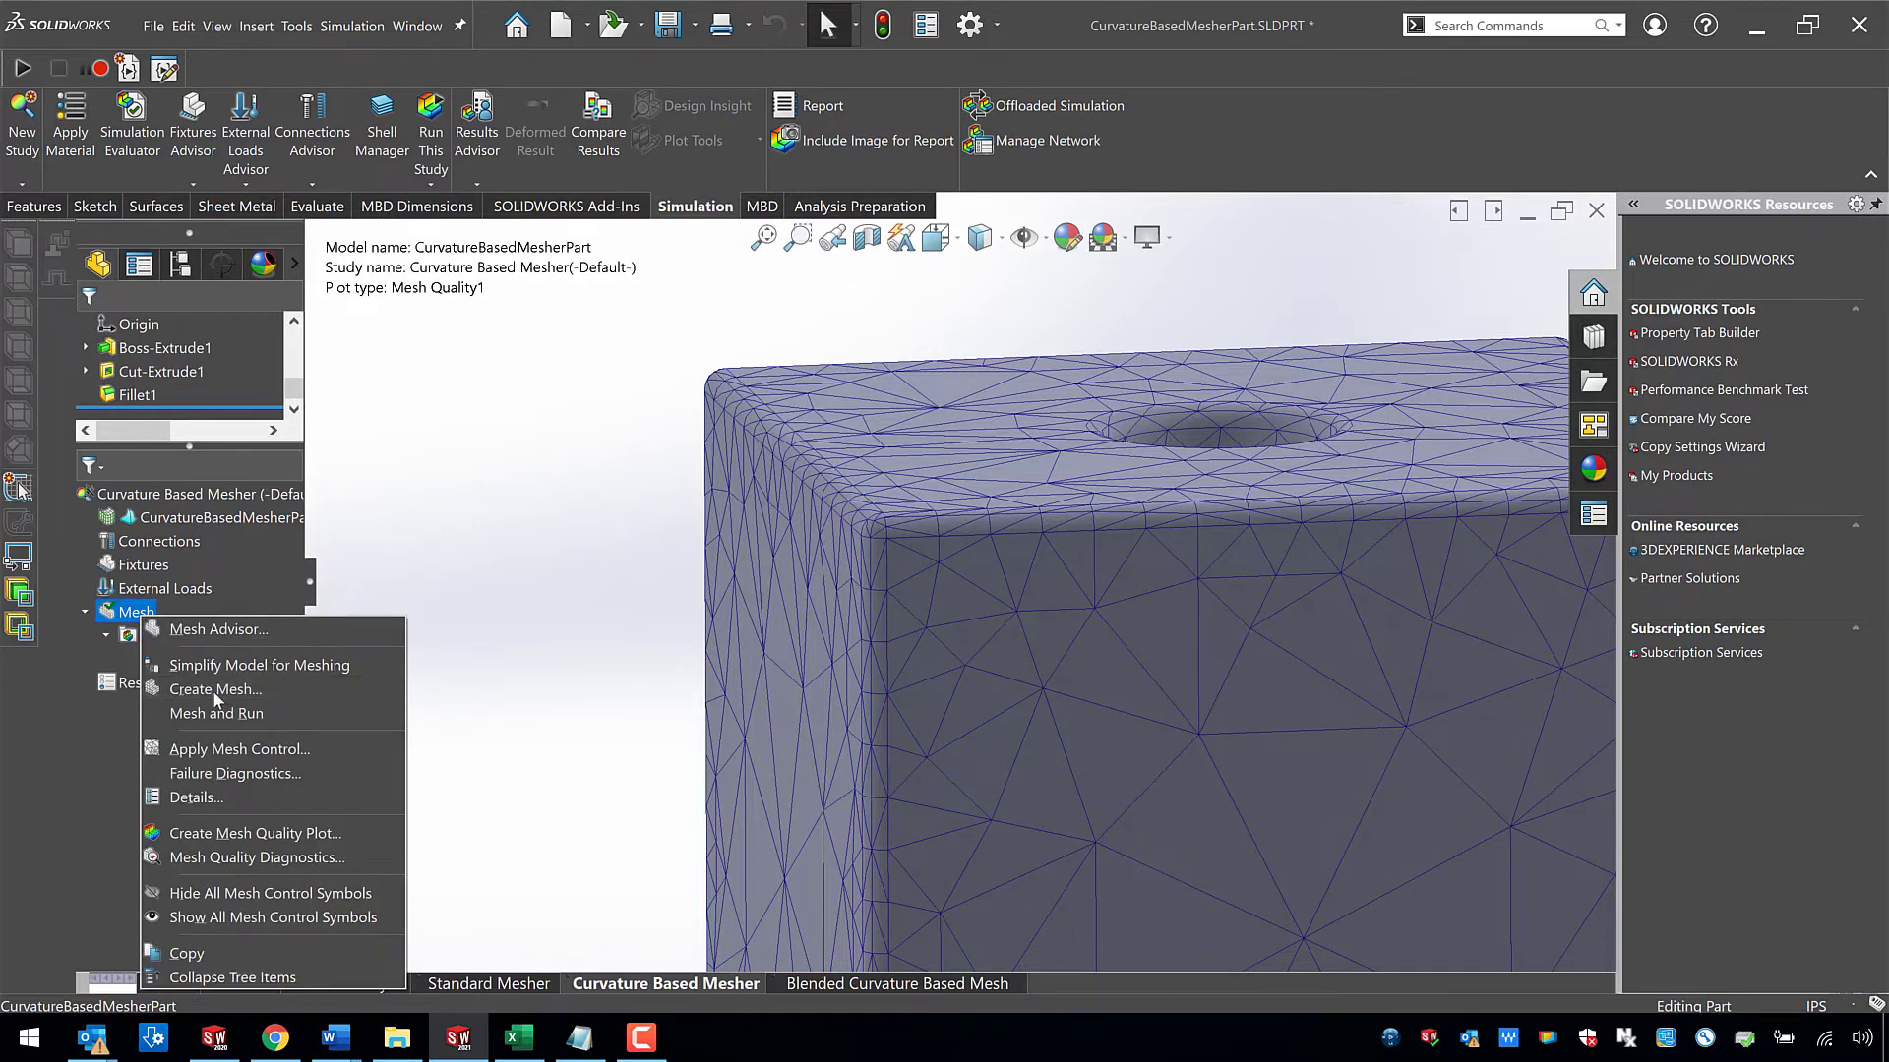
pyautogui.click(213, 690)
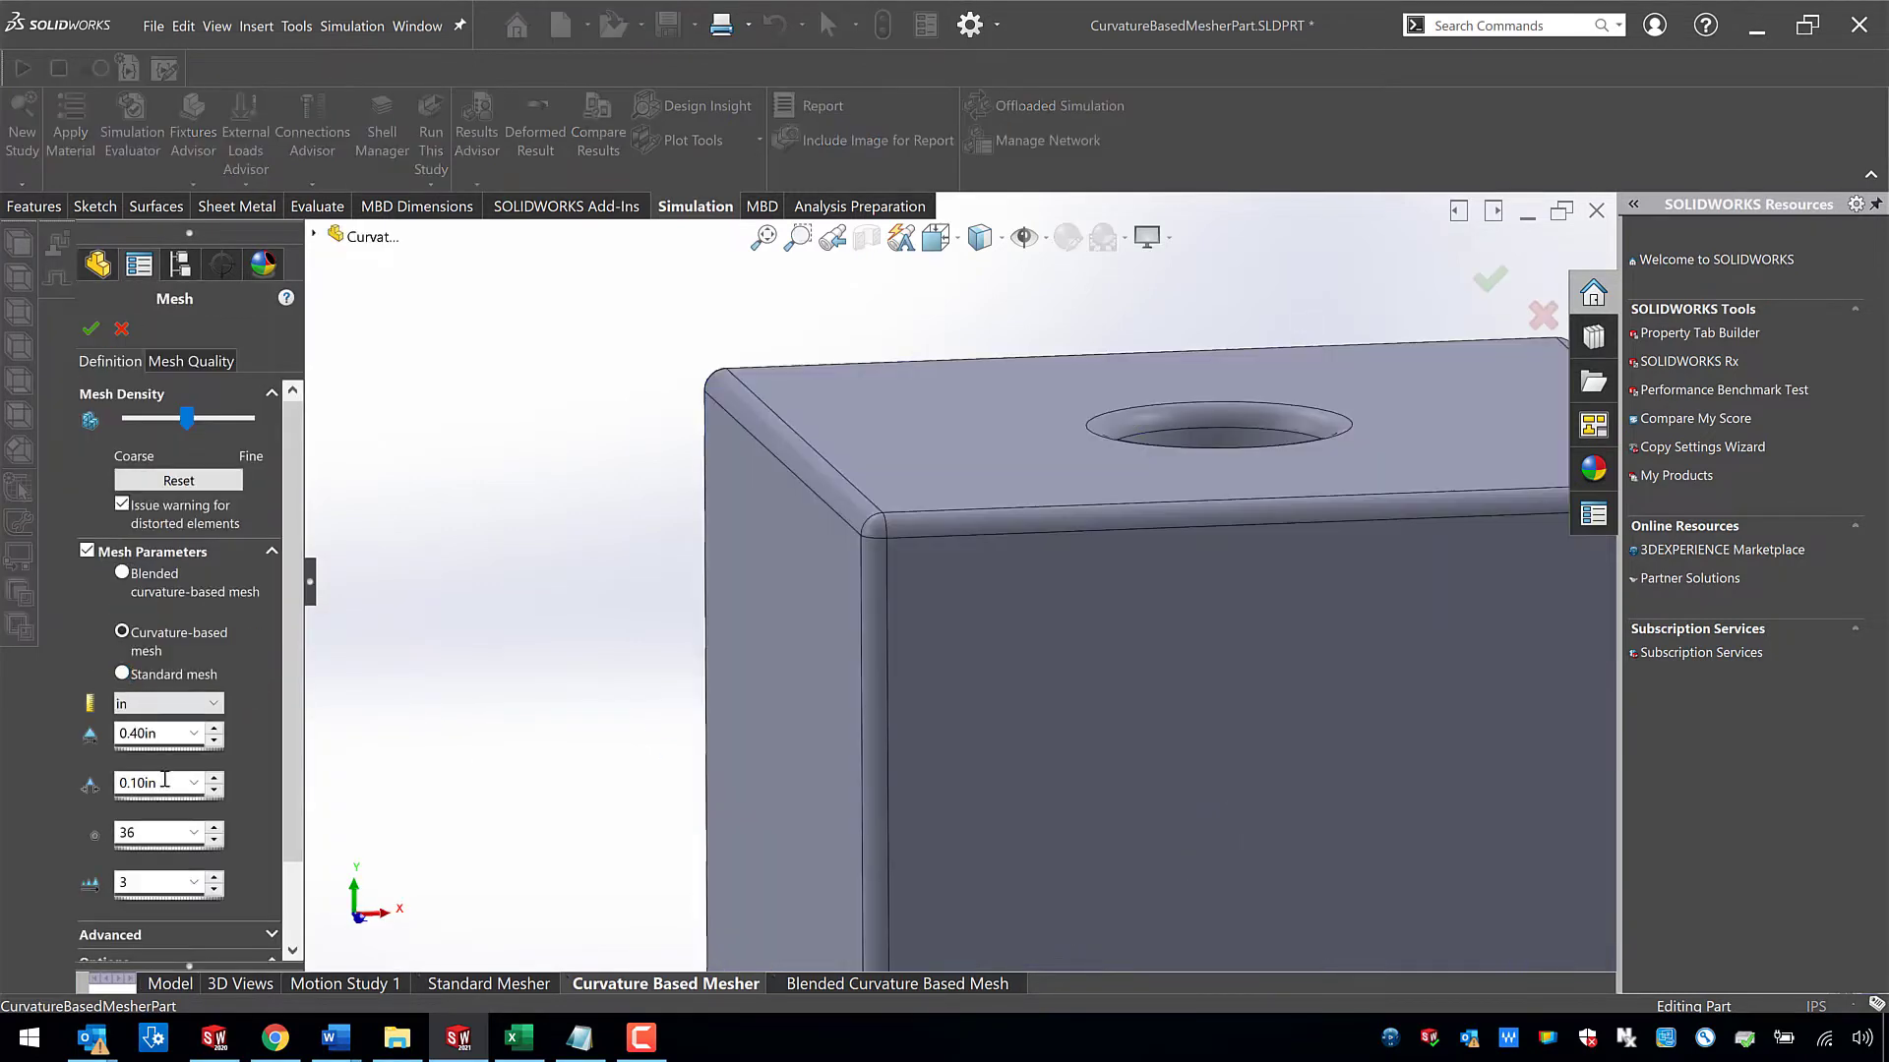
pyautogui.doubleClick(172, 792)
pyautogui.write('0')
pyautogui.write('.05')
pyautogui.write('05')
pyautogui.click(91, 329)
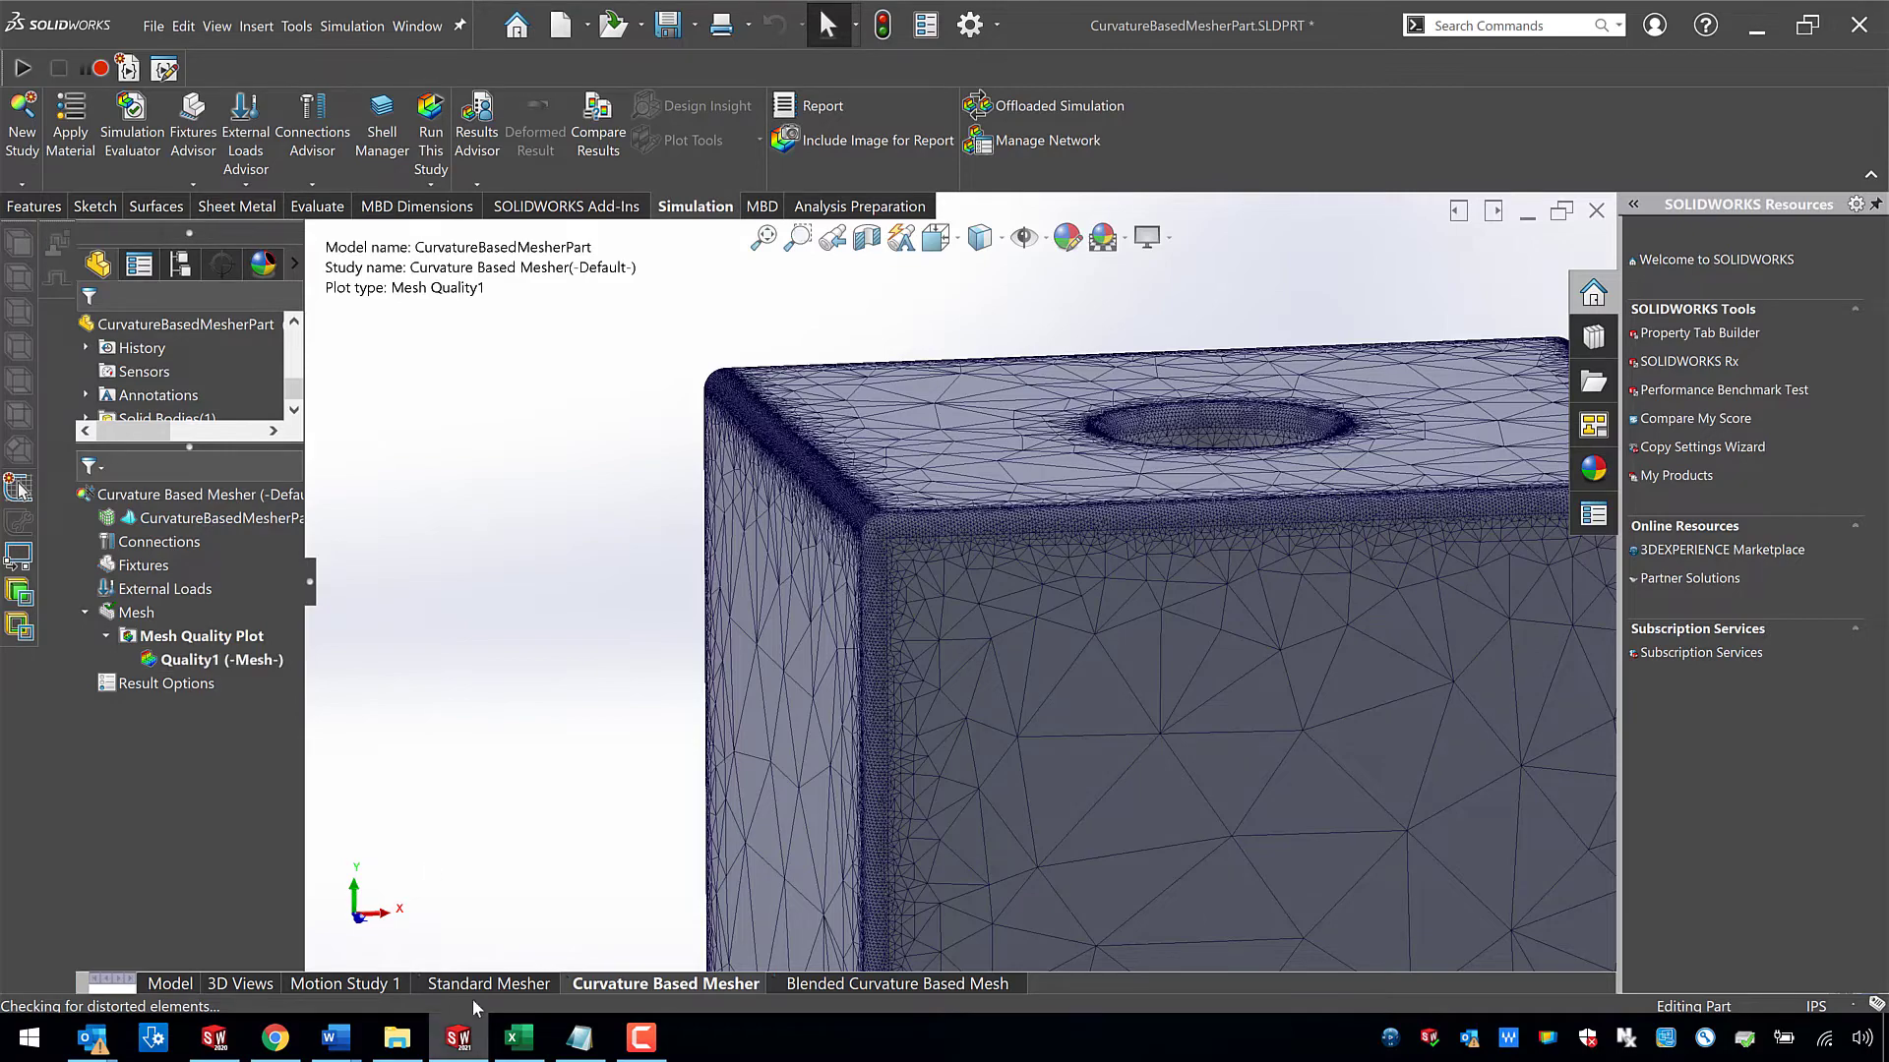
# - Examine the refined curvature-based mesh around the hole, along the fillets and across the flat faces
pyautogui.moveTo(1335, 452); pyautogui.dragTo(1293, 516, button='middle')
pyautogui.scroll(-5, 1244, 558)
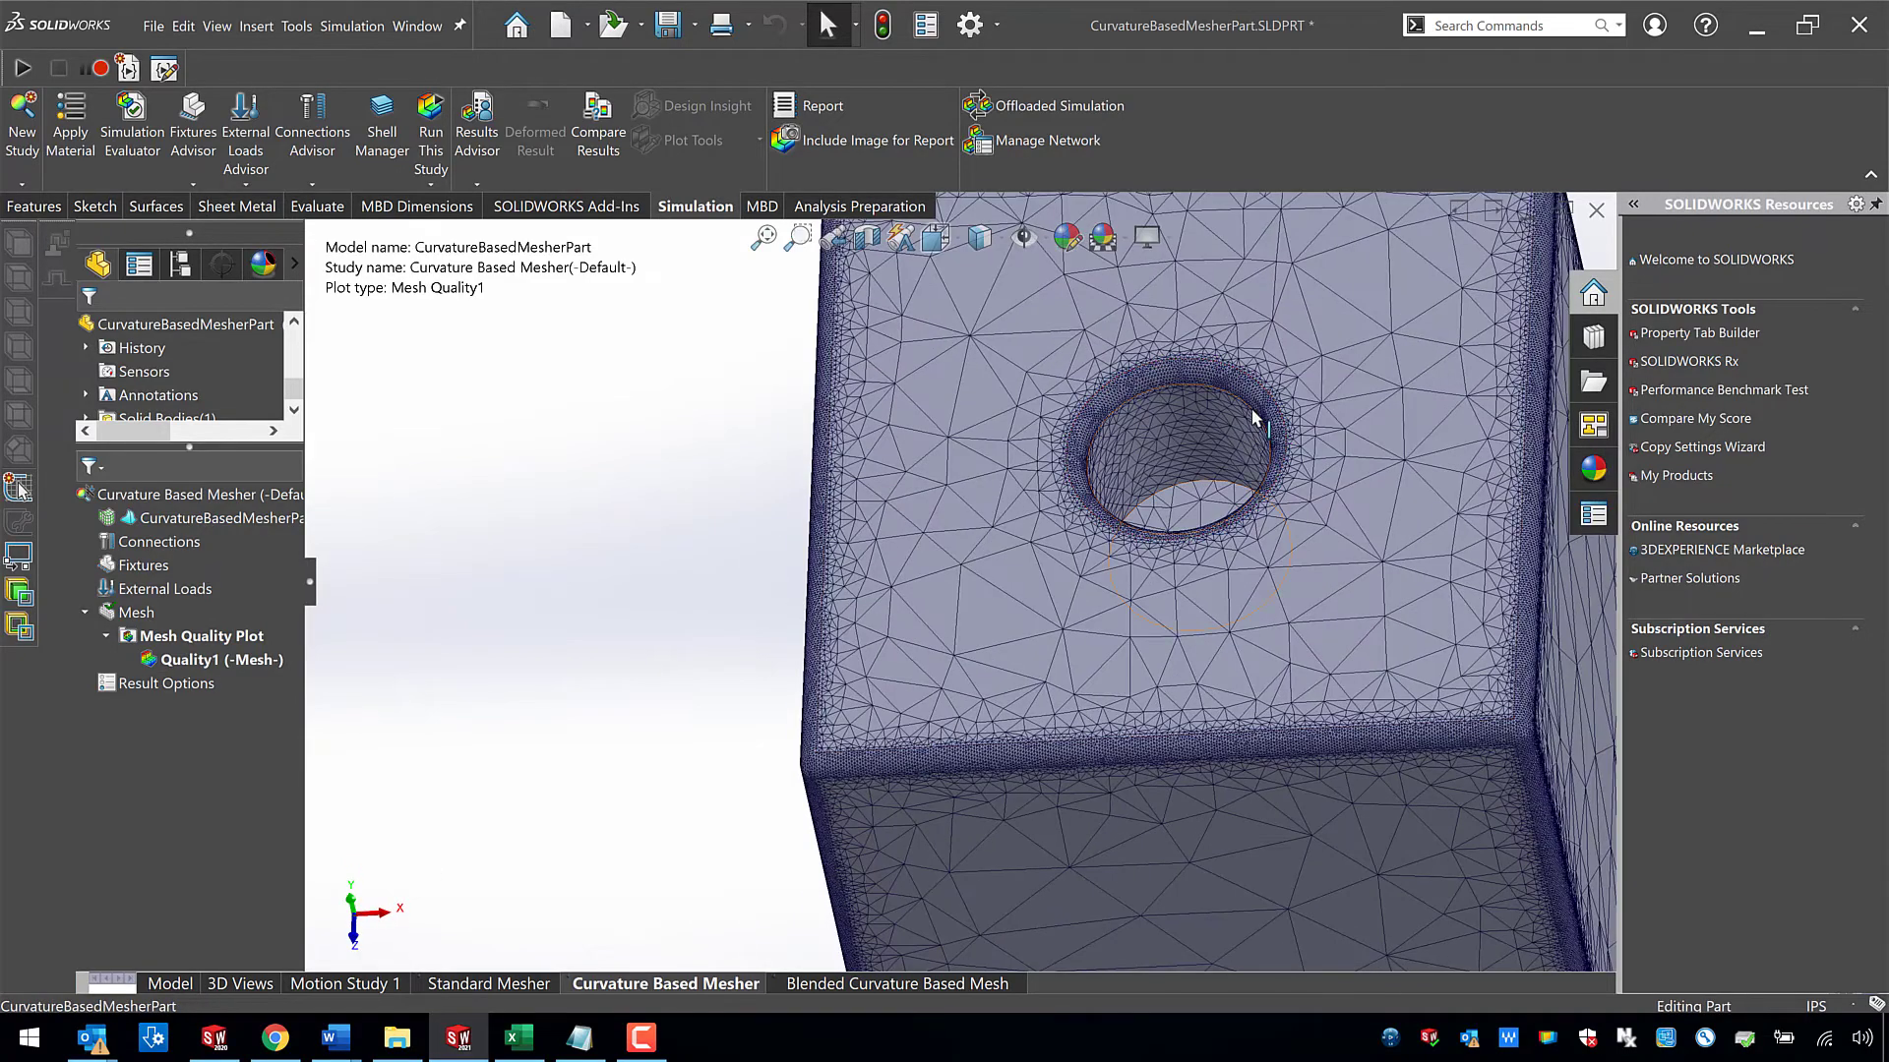
pyautogui.scroll(-5, 1249, 416)
pyautogui.moveTo(1223, 434); pyautogui.dragTo(1113, 695, button='middle')
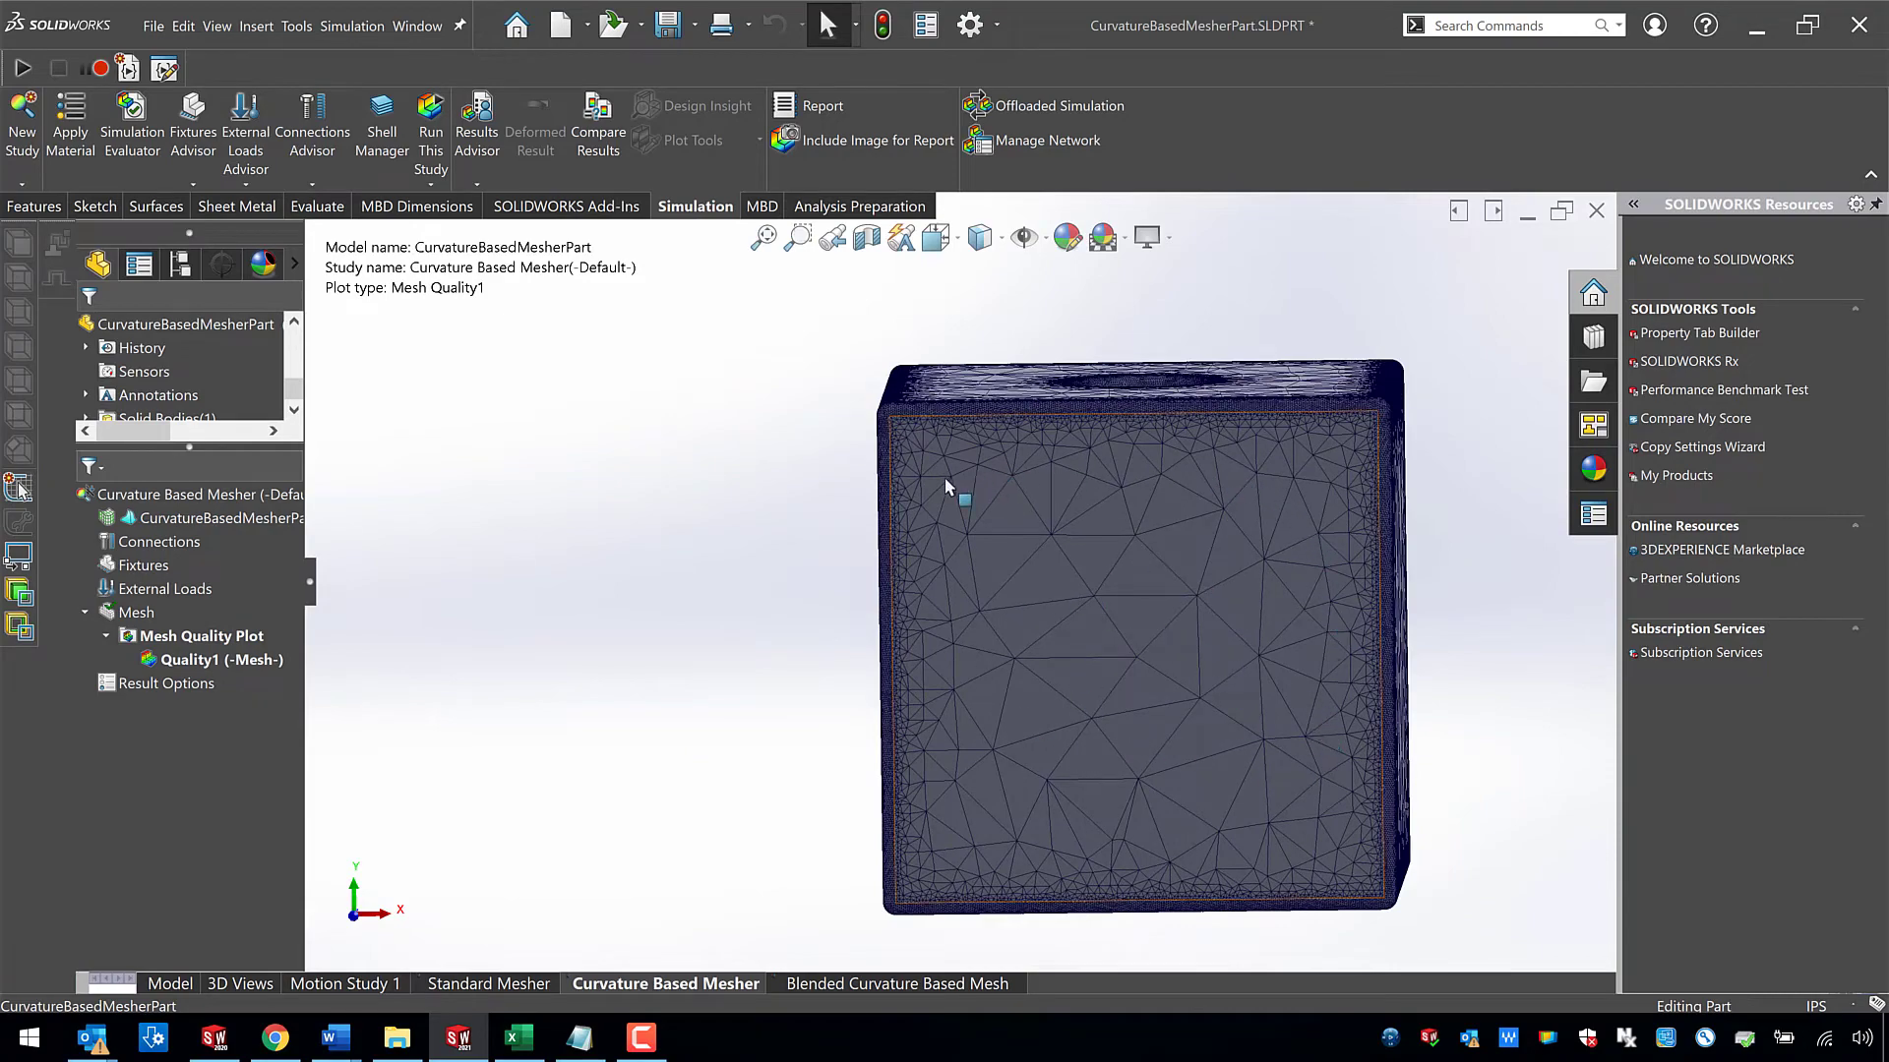
pyautogui.moveTo(988, 554); pyautogui.dragTo(1161, 565, button='middle')
pyautogui.press('Escape')
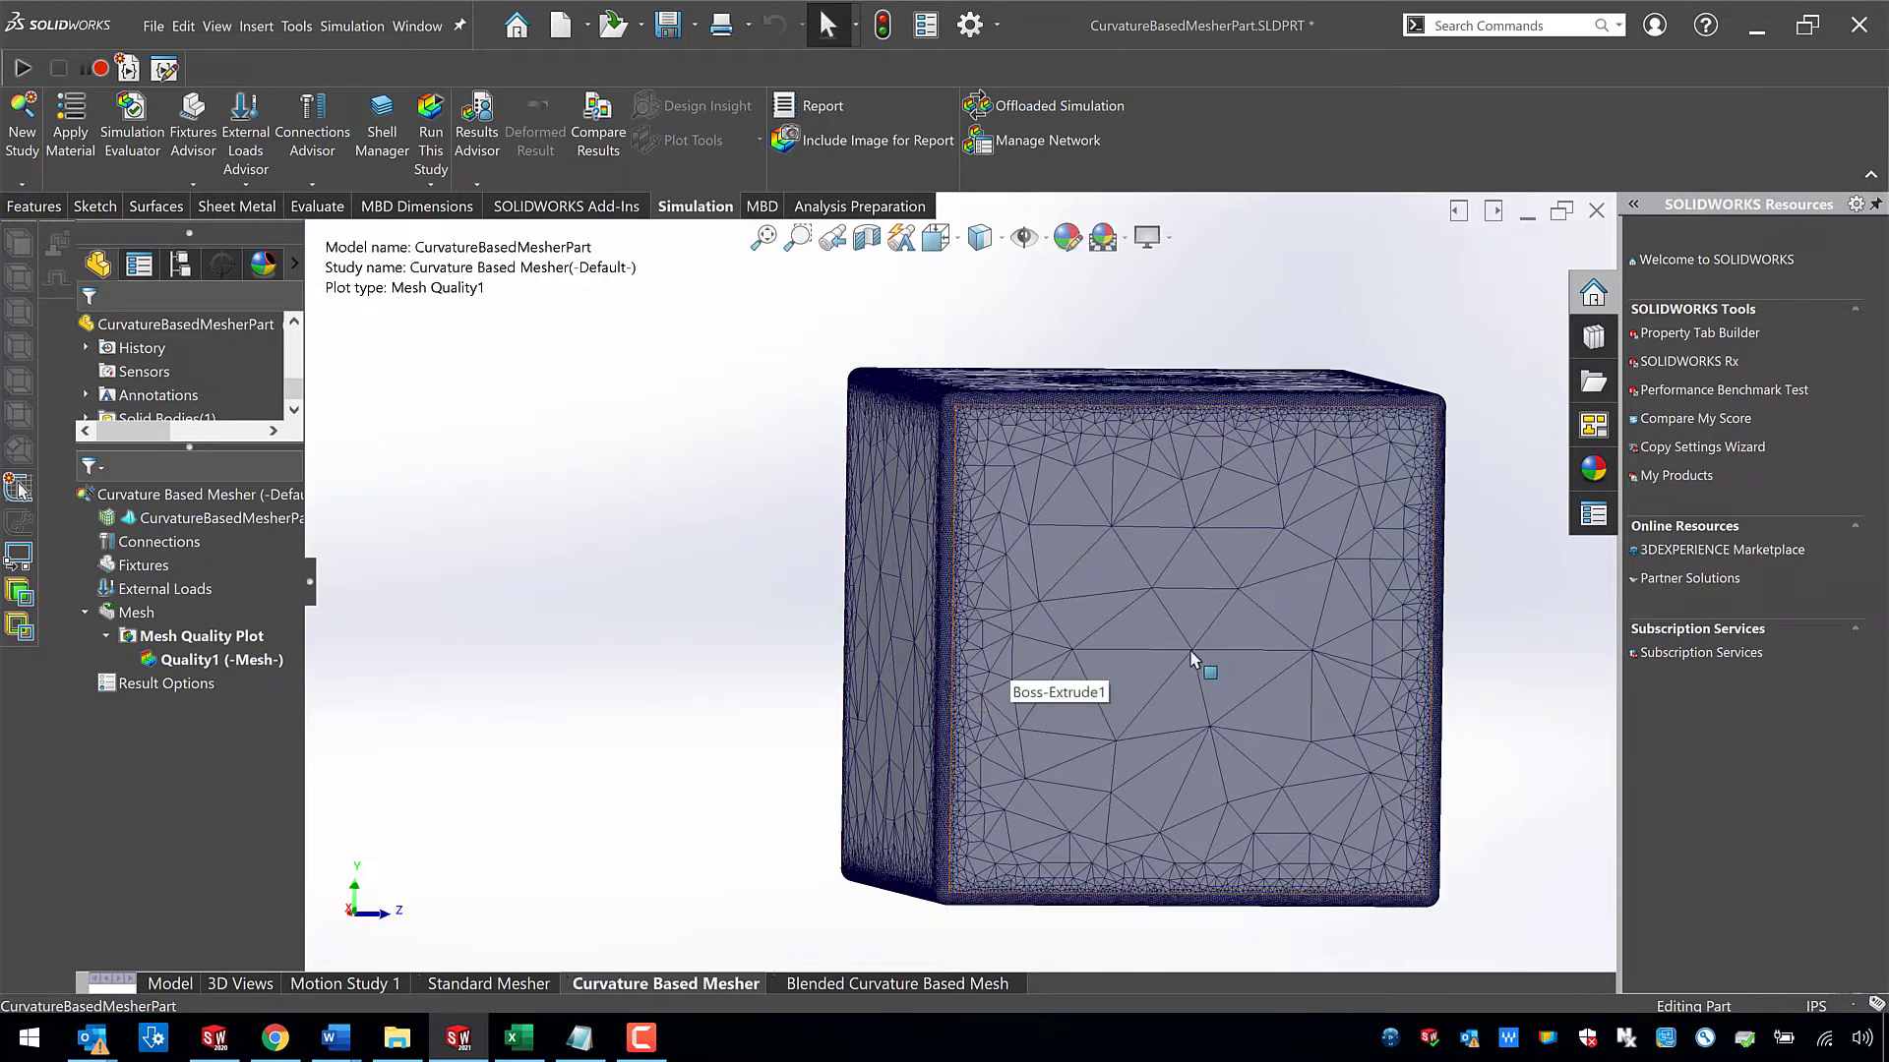
pyautogui.scroll(-5, 952, 571)
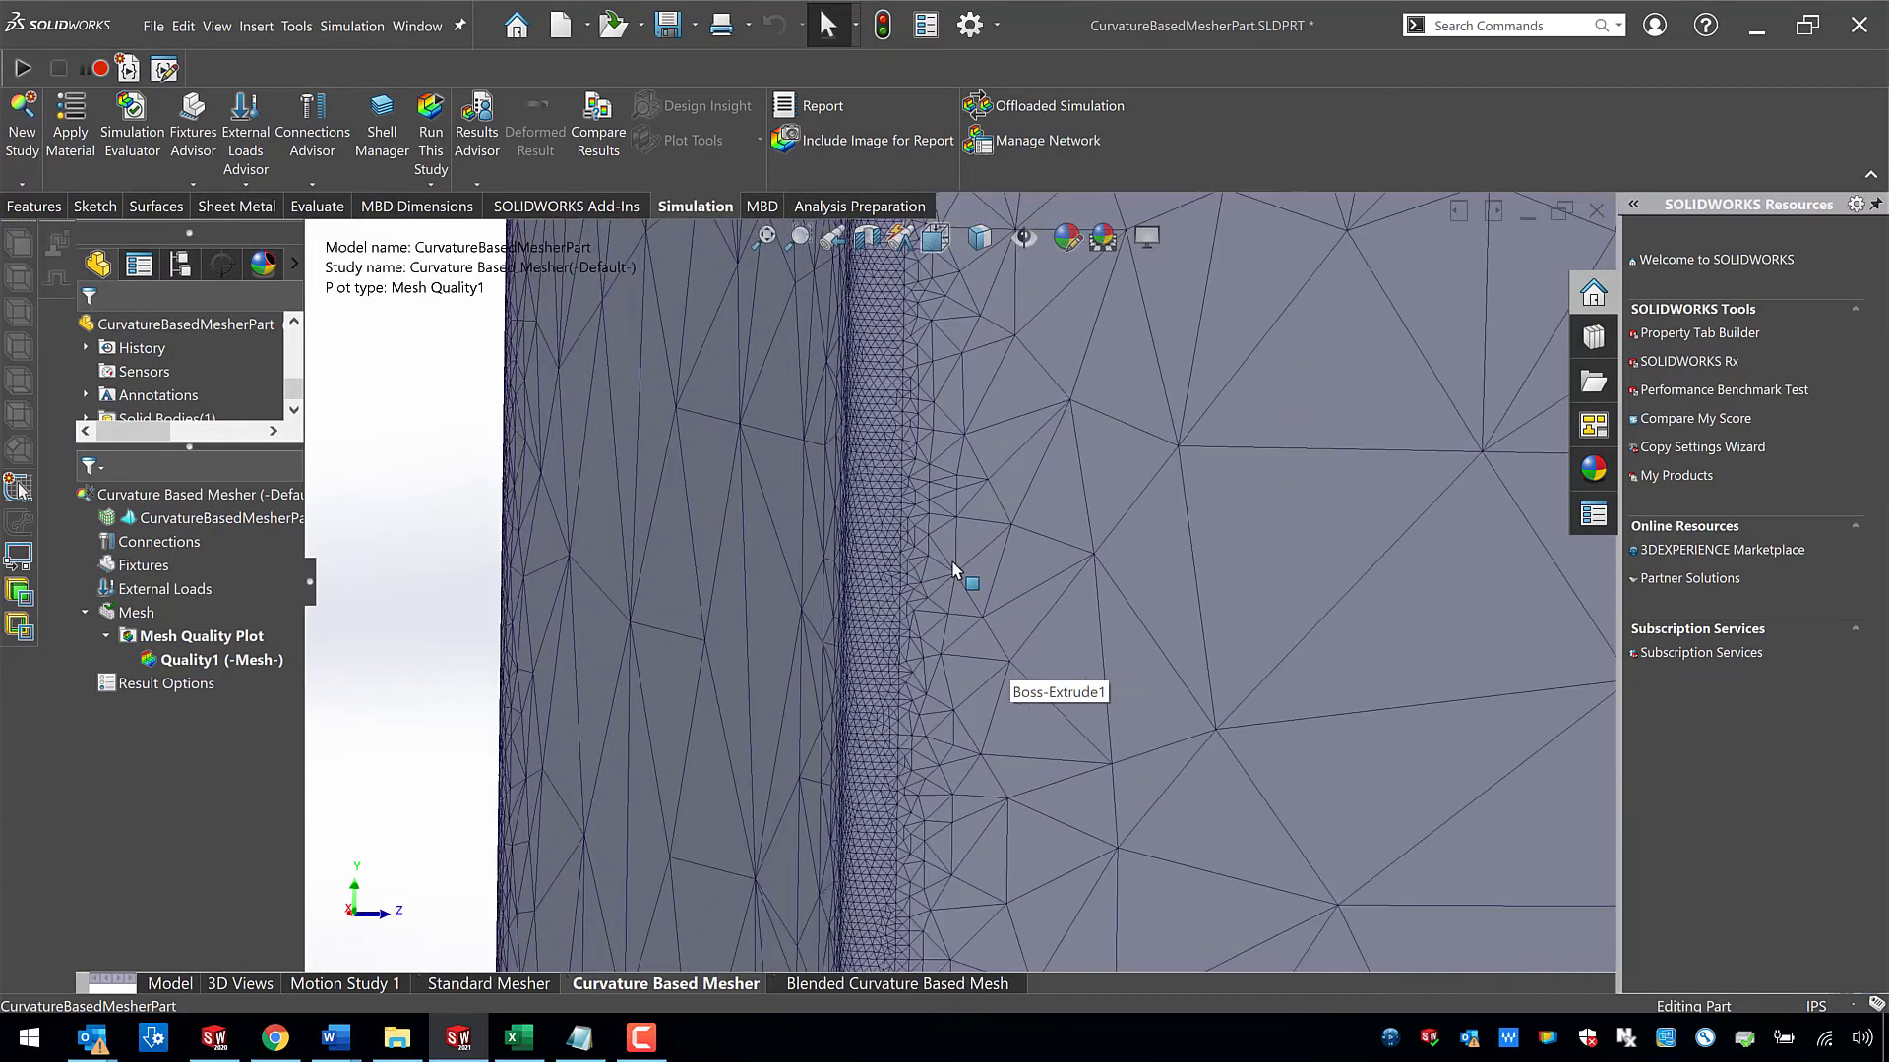
pyautogui.scroll(-2, 952, 570)
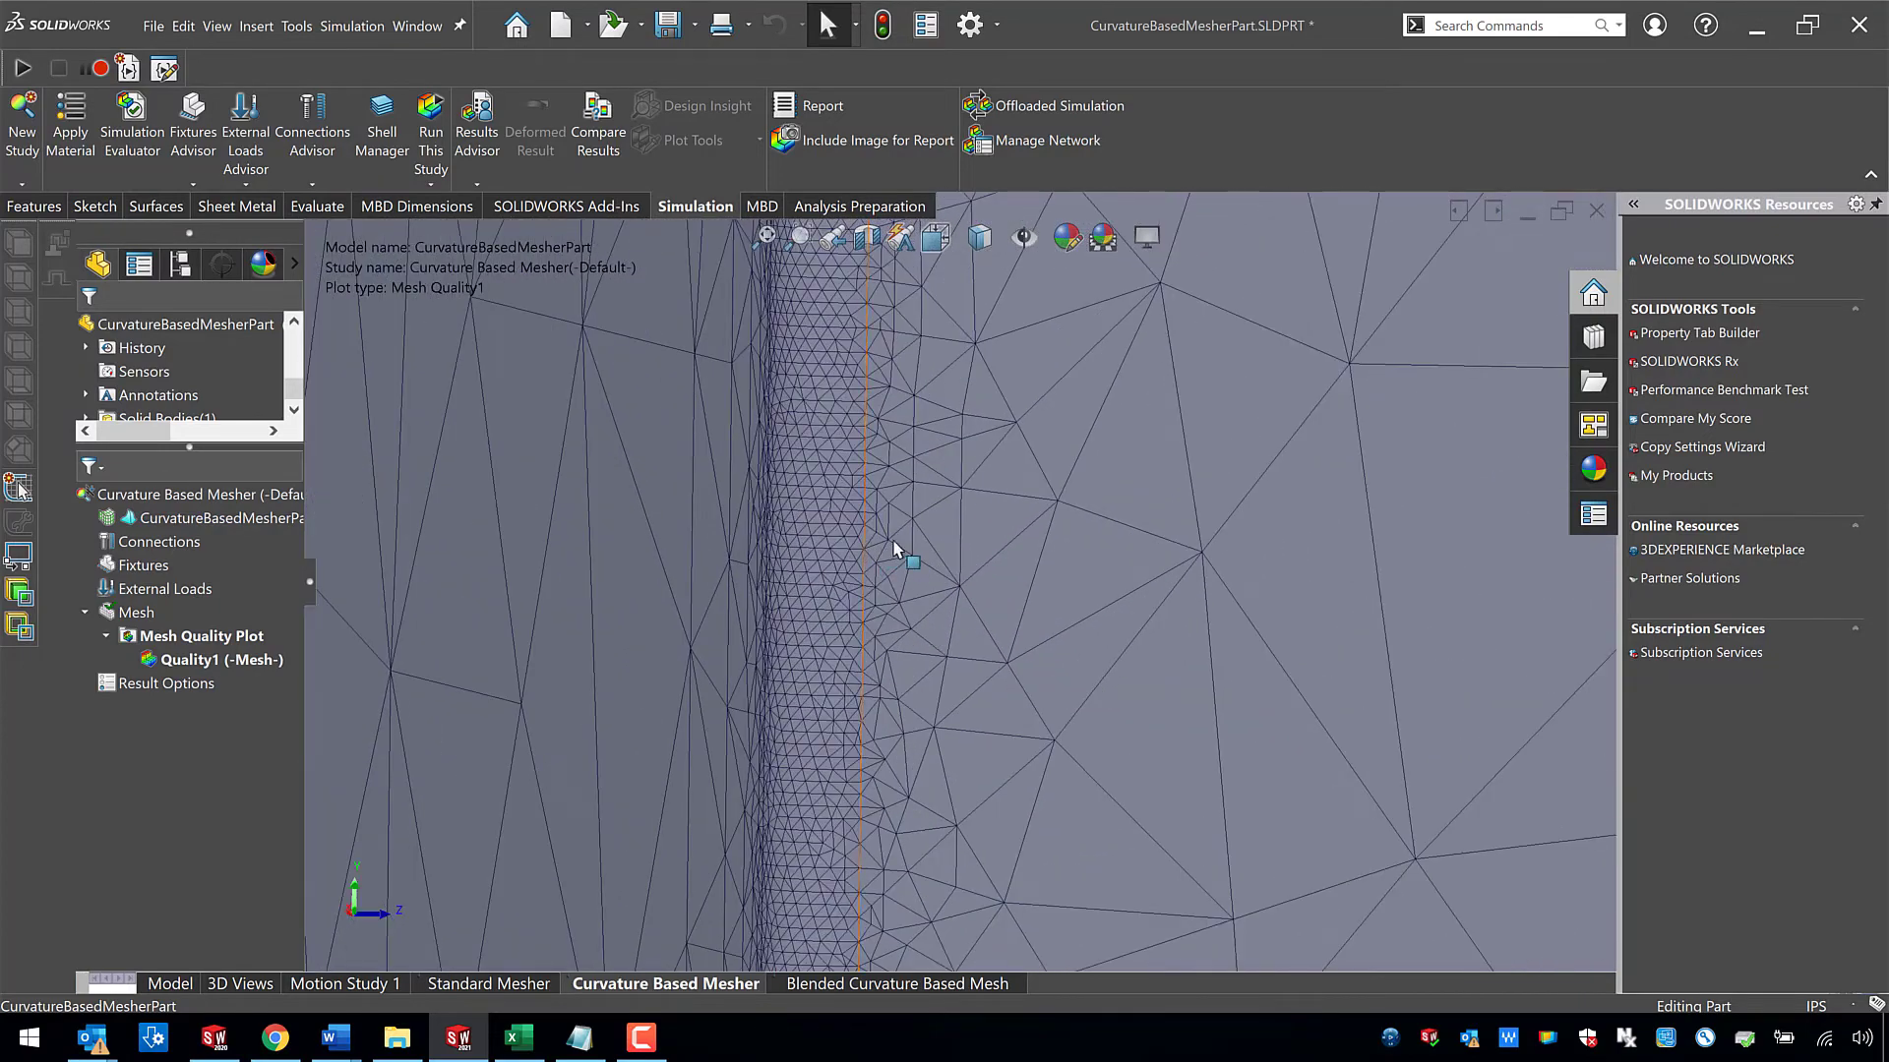
pyautogui.scroll(3, 1269, 615)
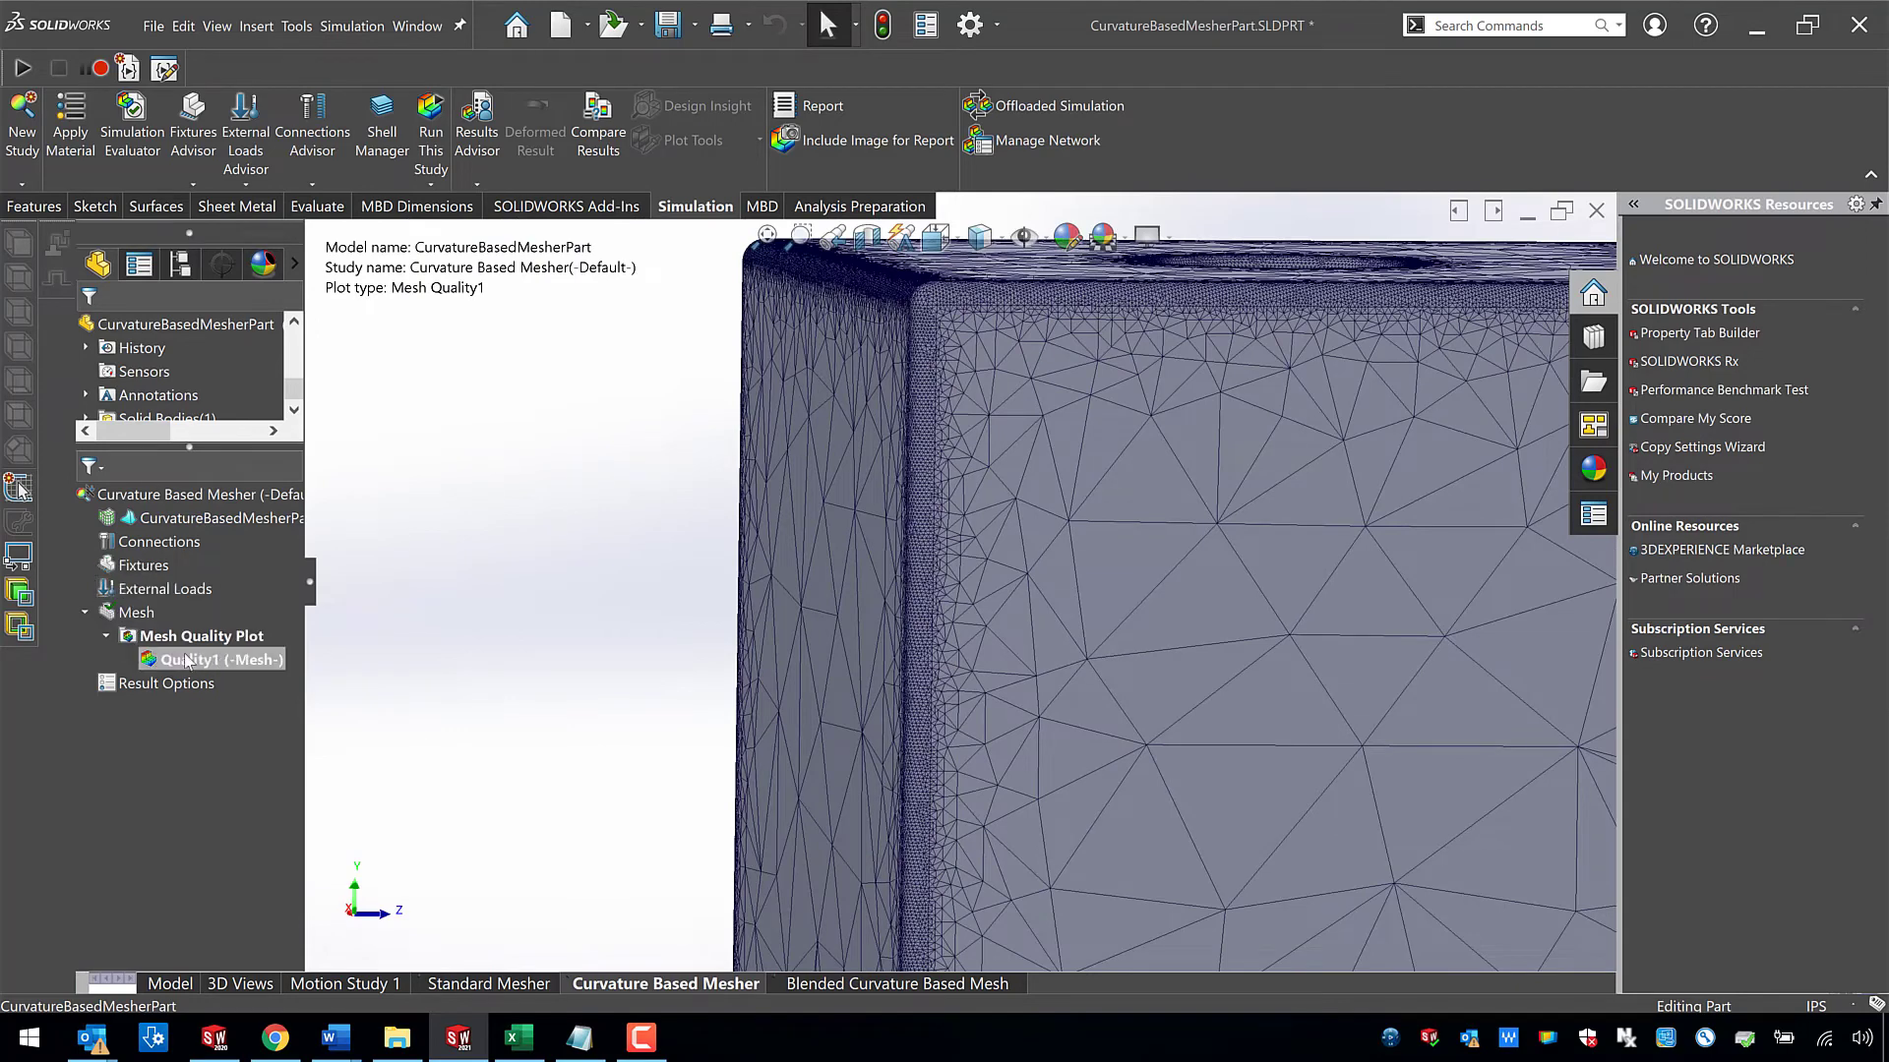
# - Lower the element size growth ratio of the curvature-based mesh and regenerate it
pyautogui.rightClick(144, 612)
pyautogui.click(245, 694)
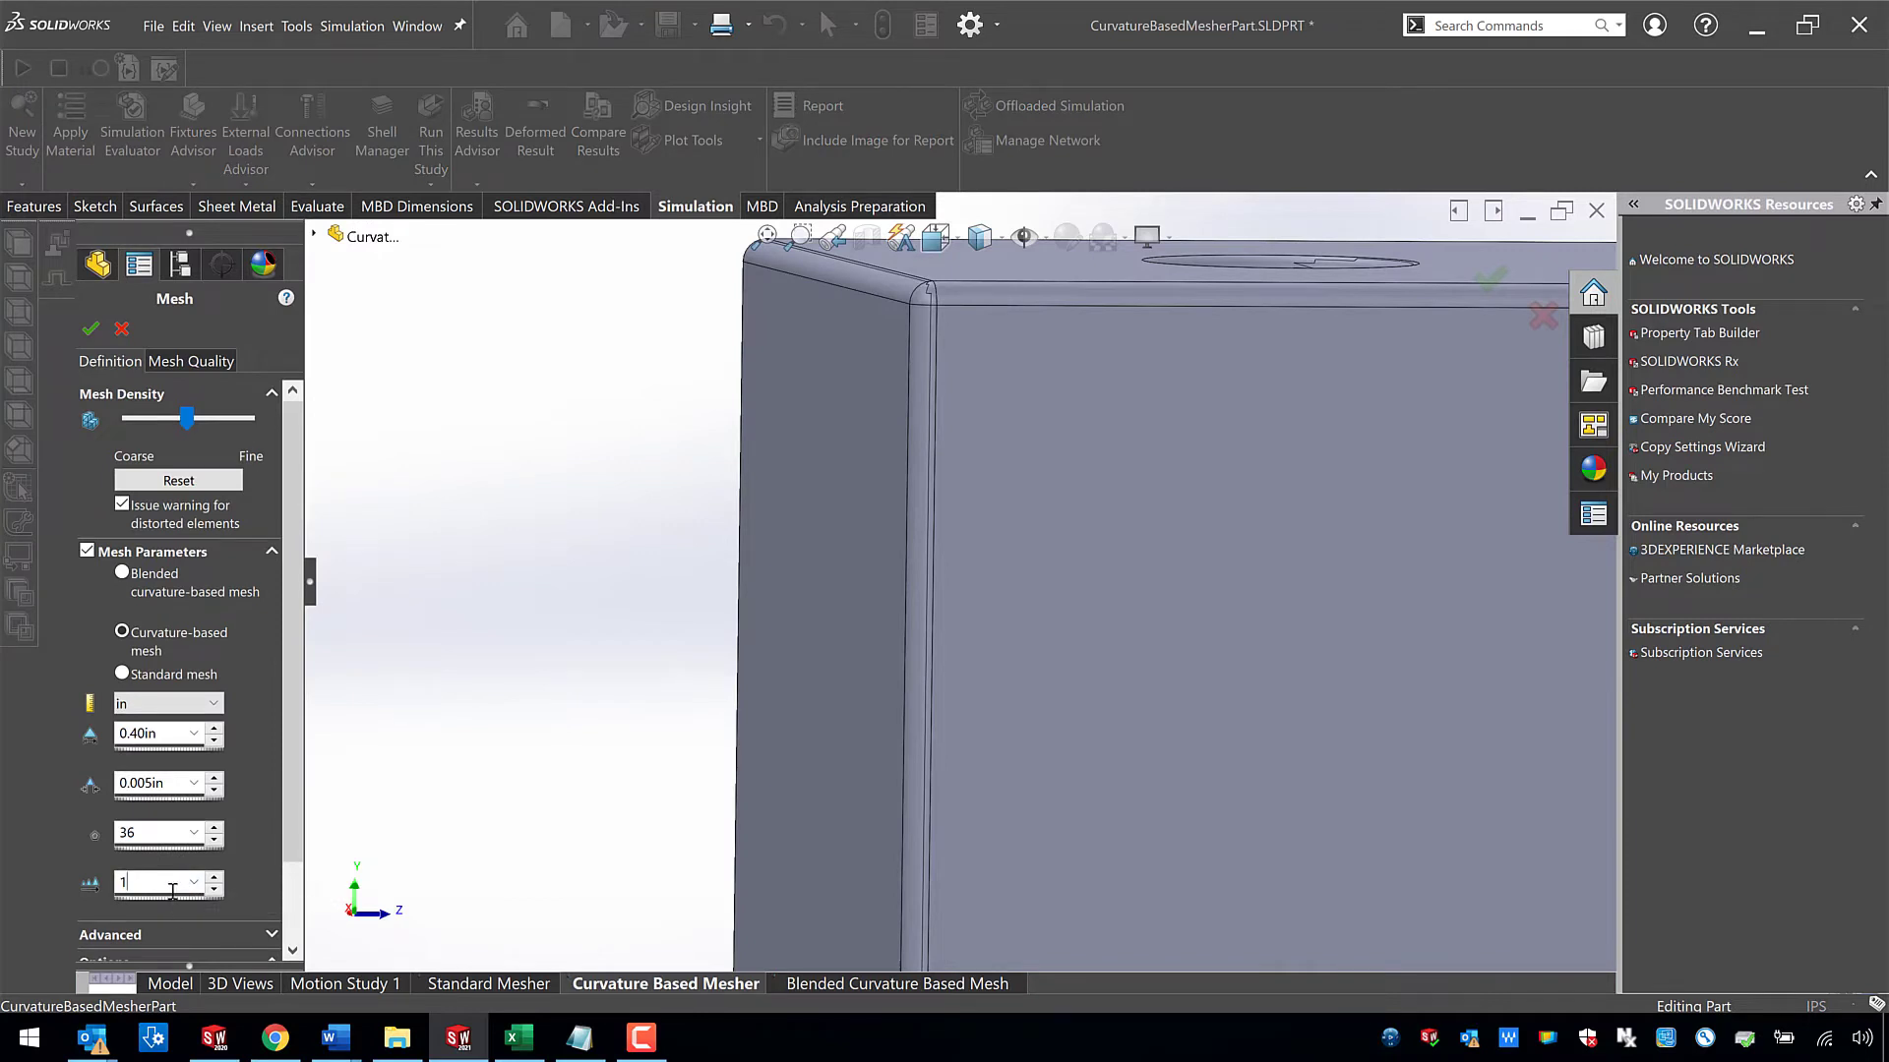
pyautogui.click(90, 330)
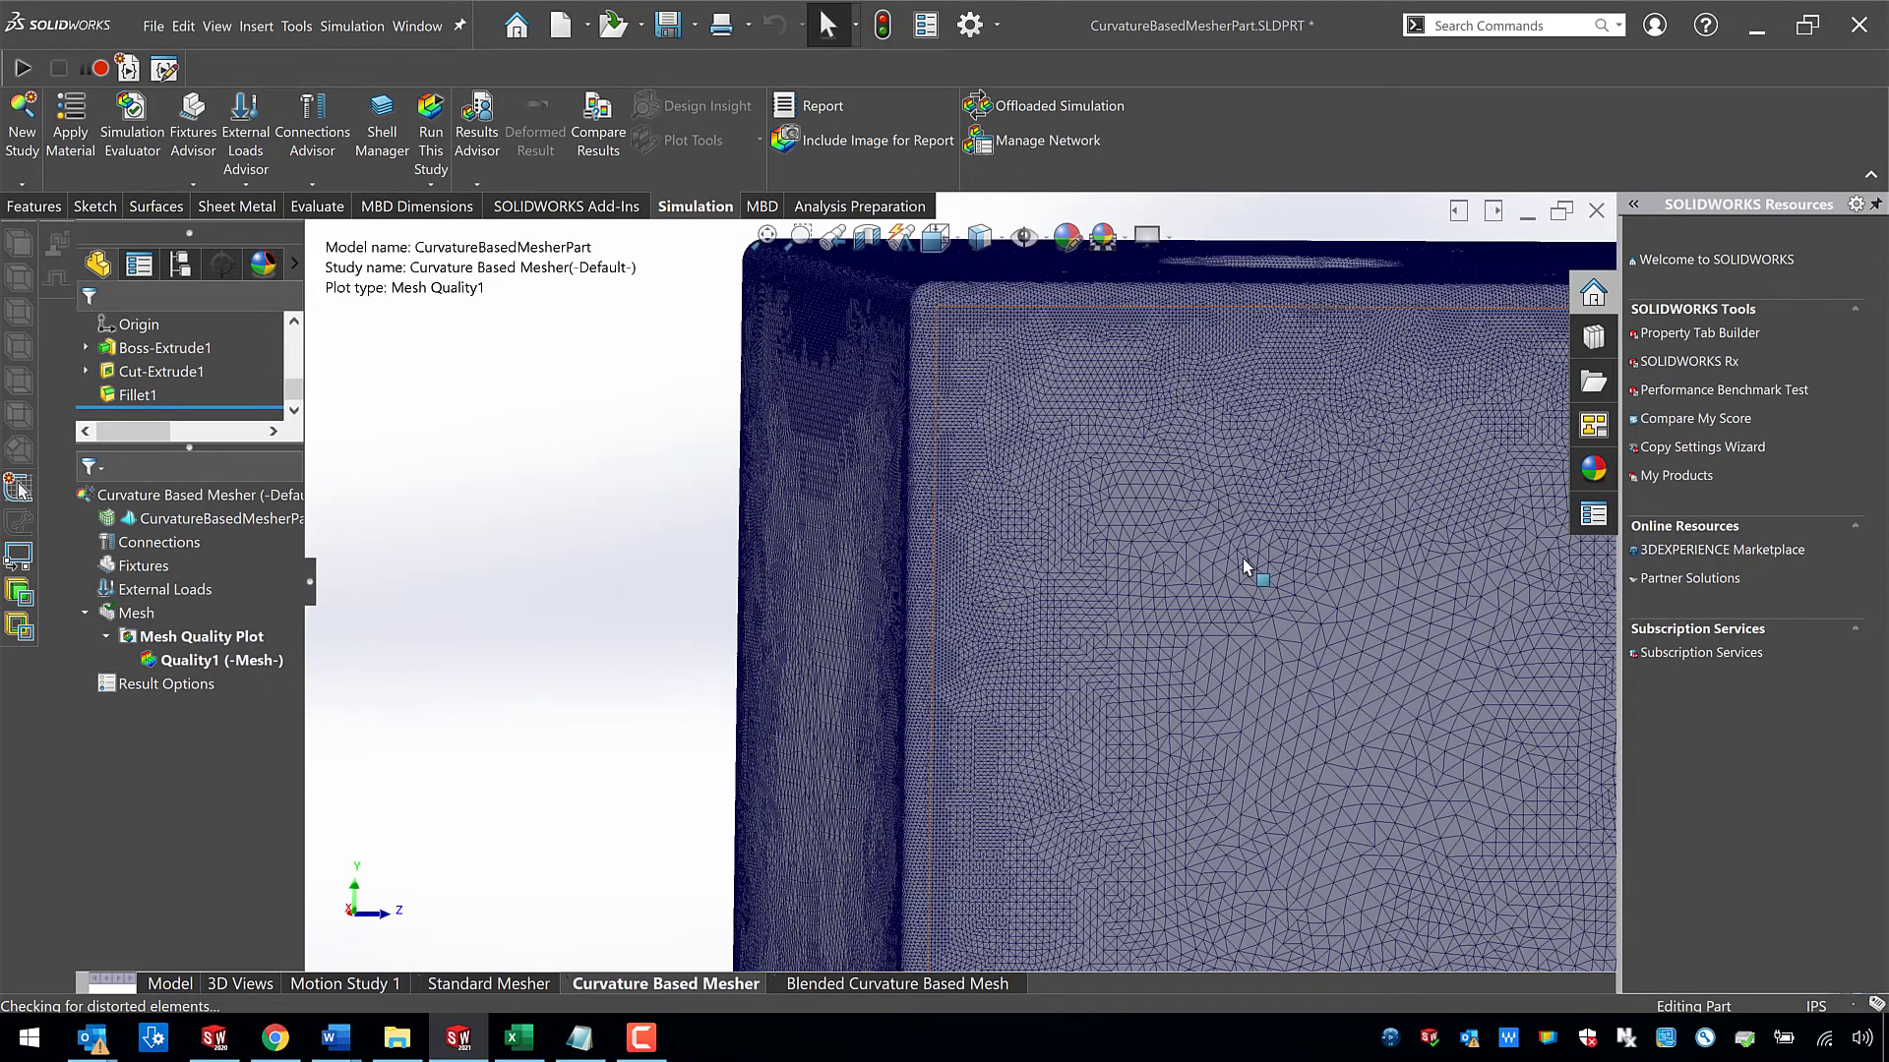
pyautogui.scroll(3, 1247, 563)
pyautogui.scroll(2, 1129, 417)
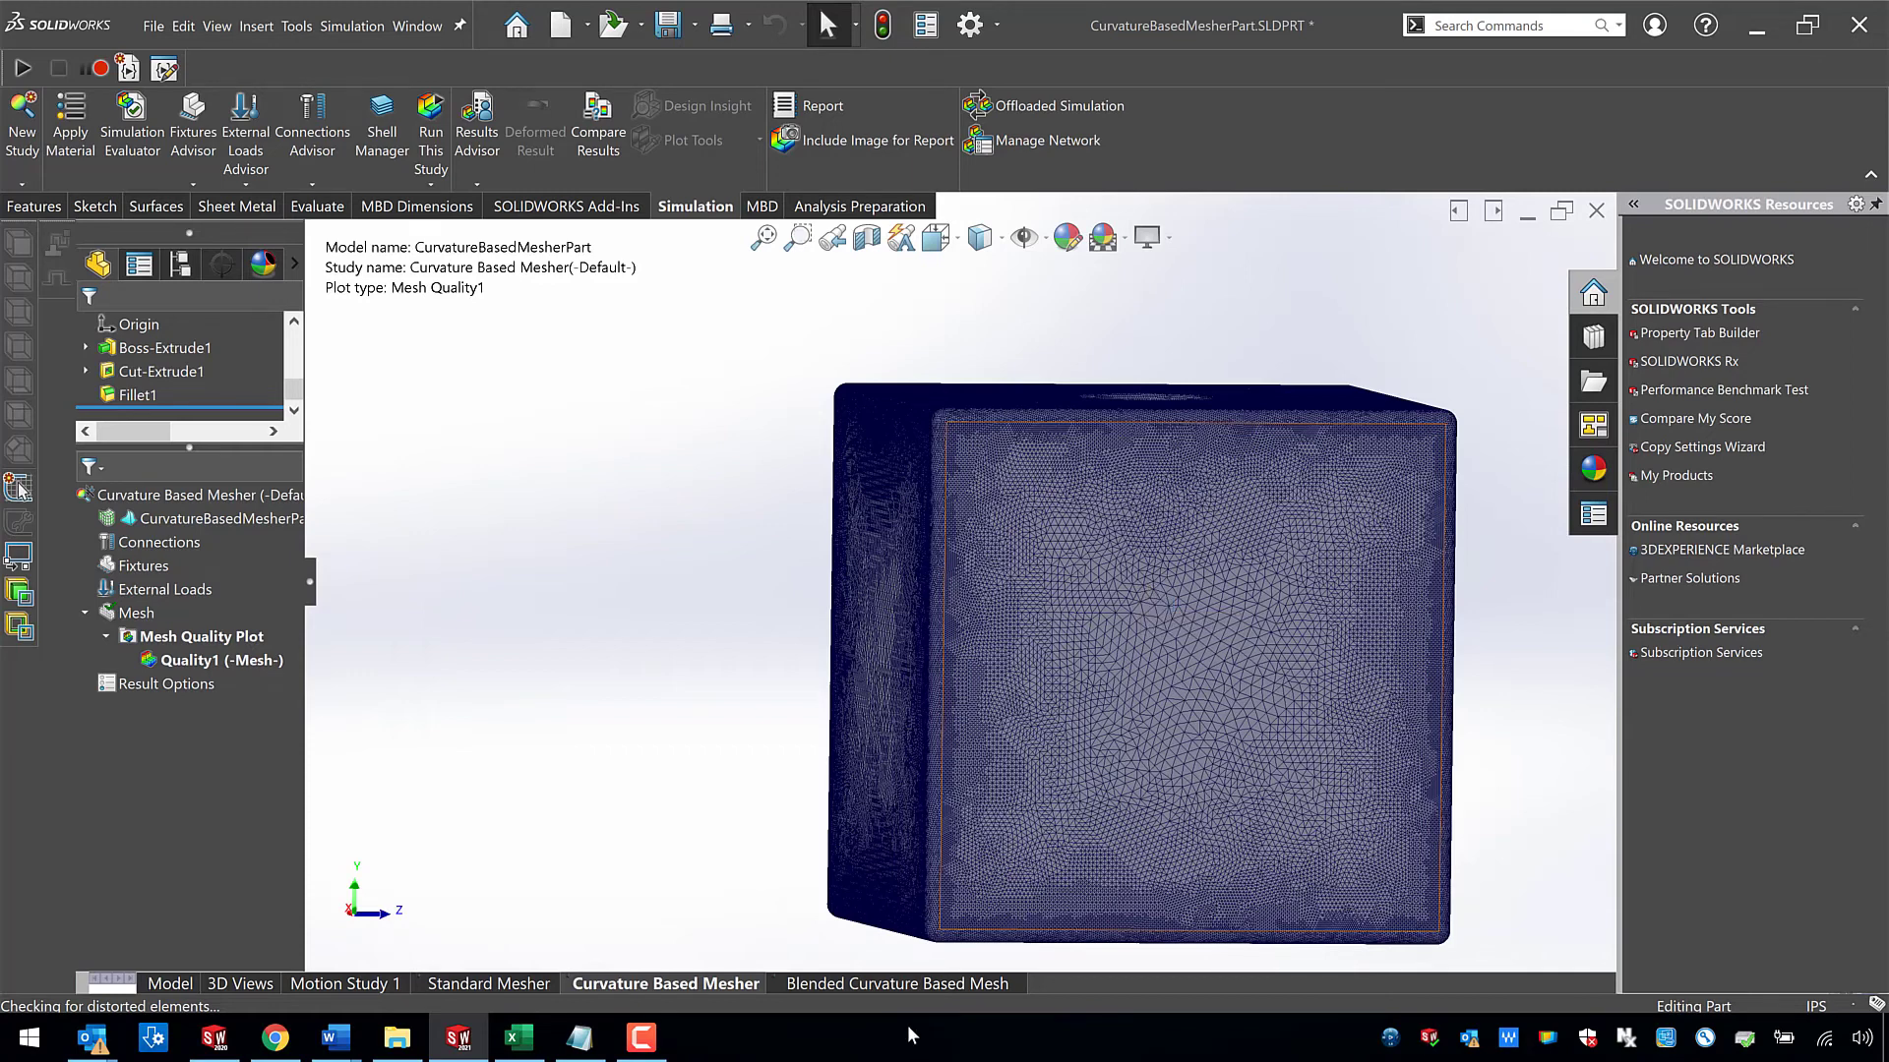
# - Generate a blended curvature-based mesh in the Blended Curvature Based Mesh study, keeping the preset element sizes and growth ratio
pyautogui.click(914, 984)
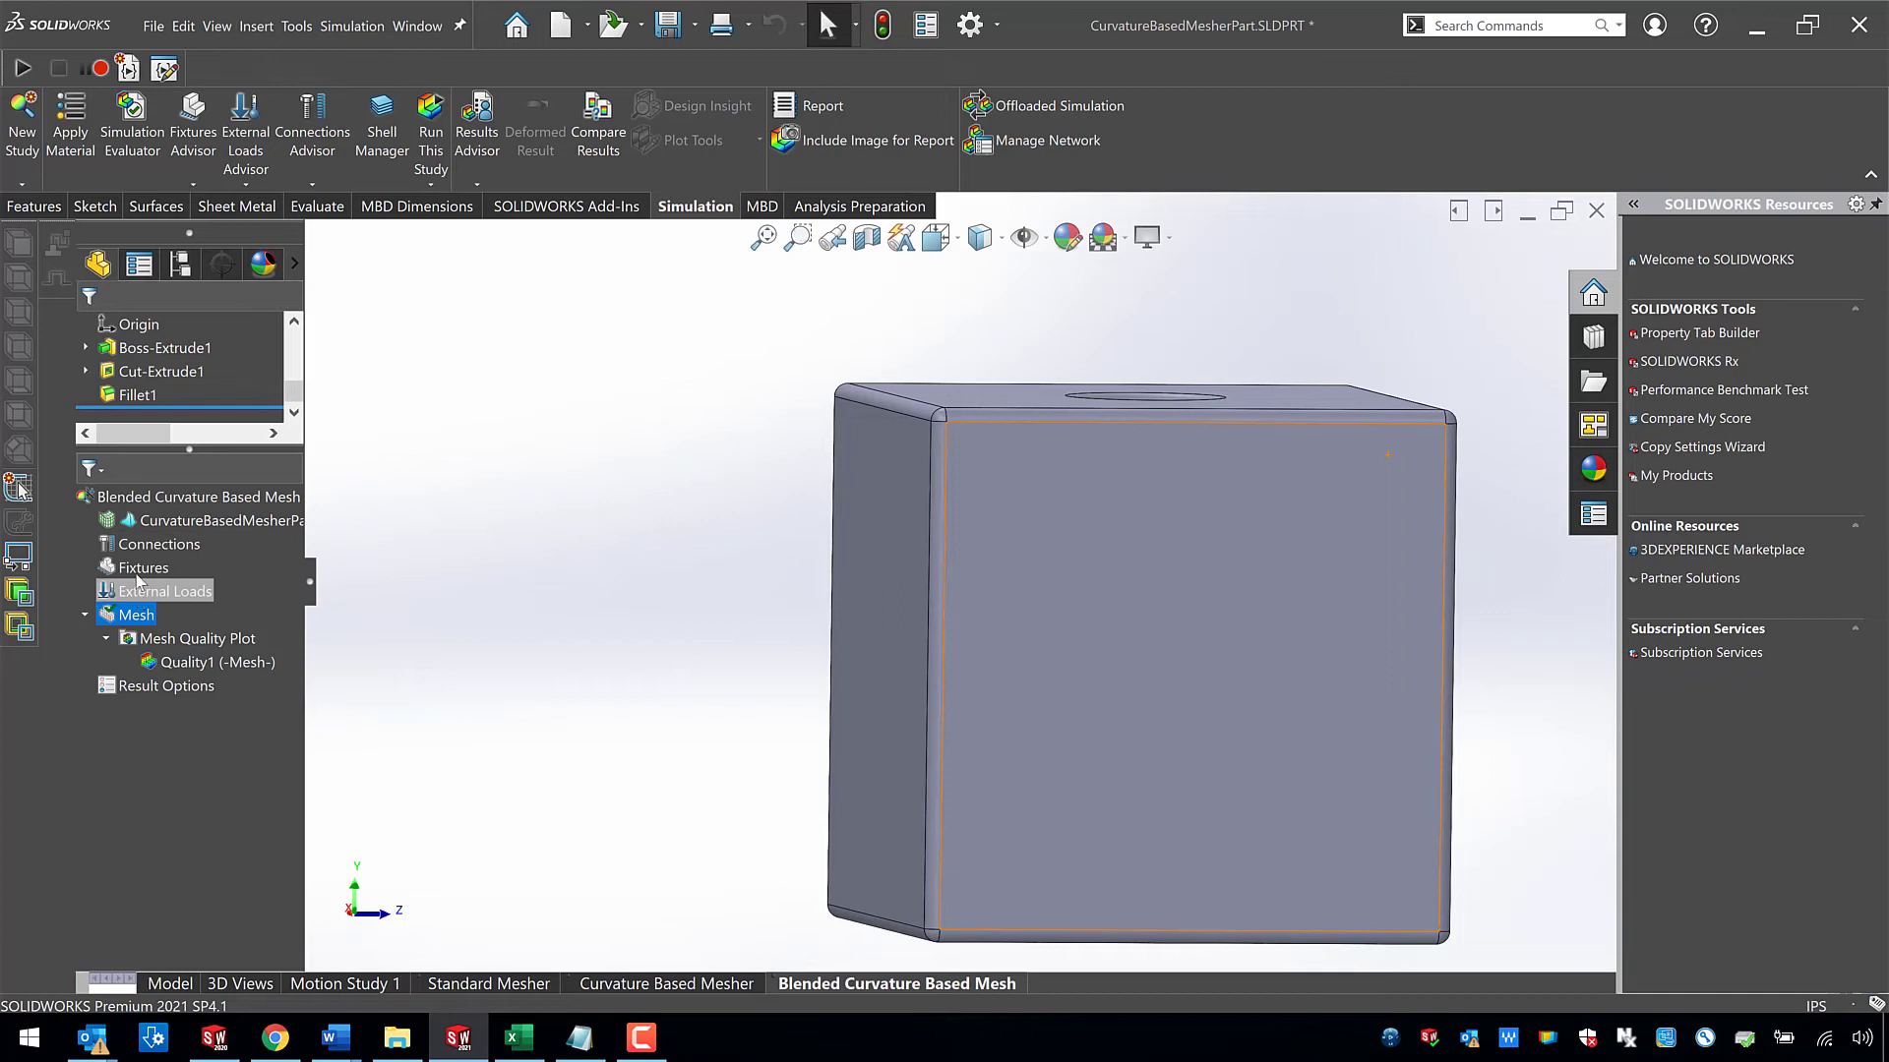
pyautogui.rightClick(134, 616)
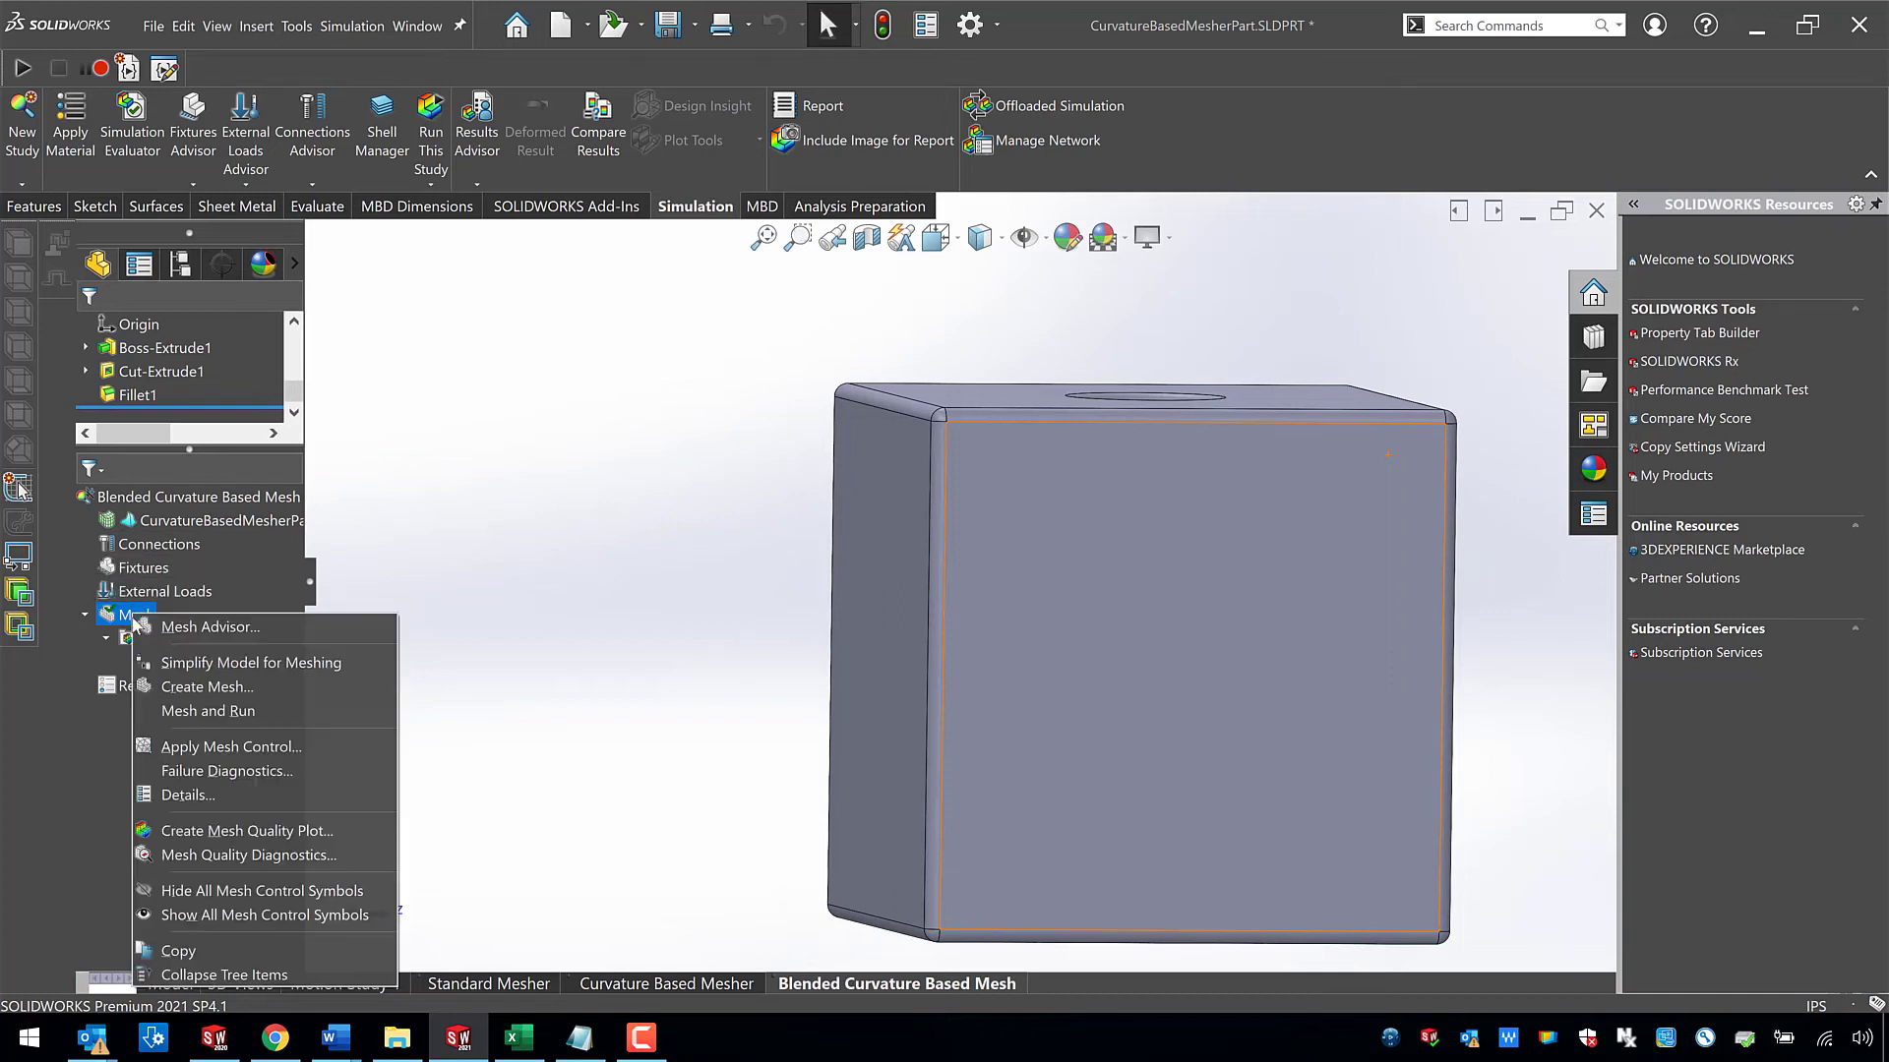
pyautogui.click(189, 688)
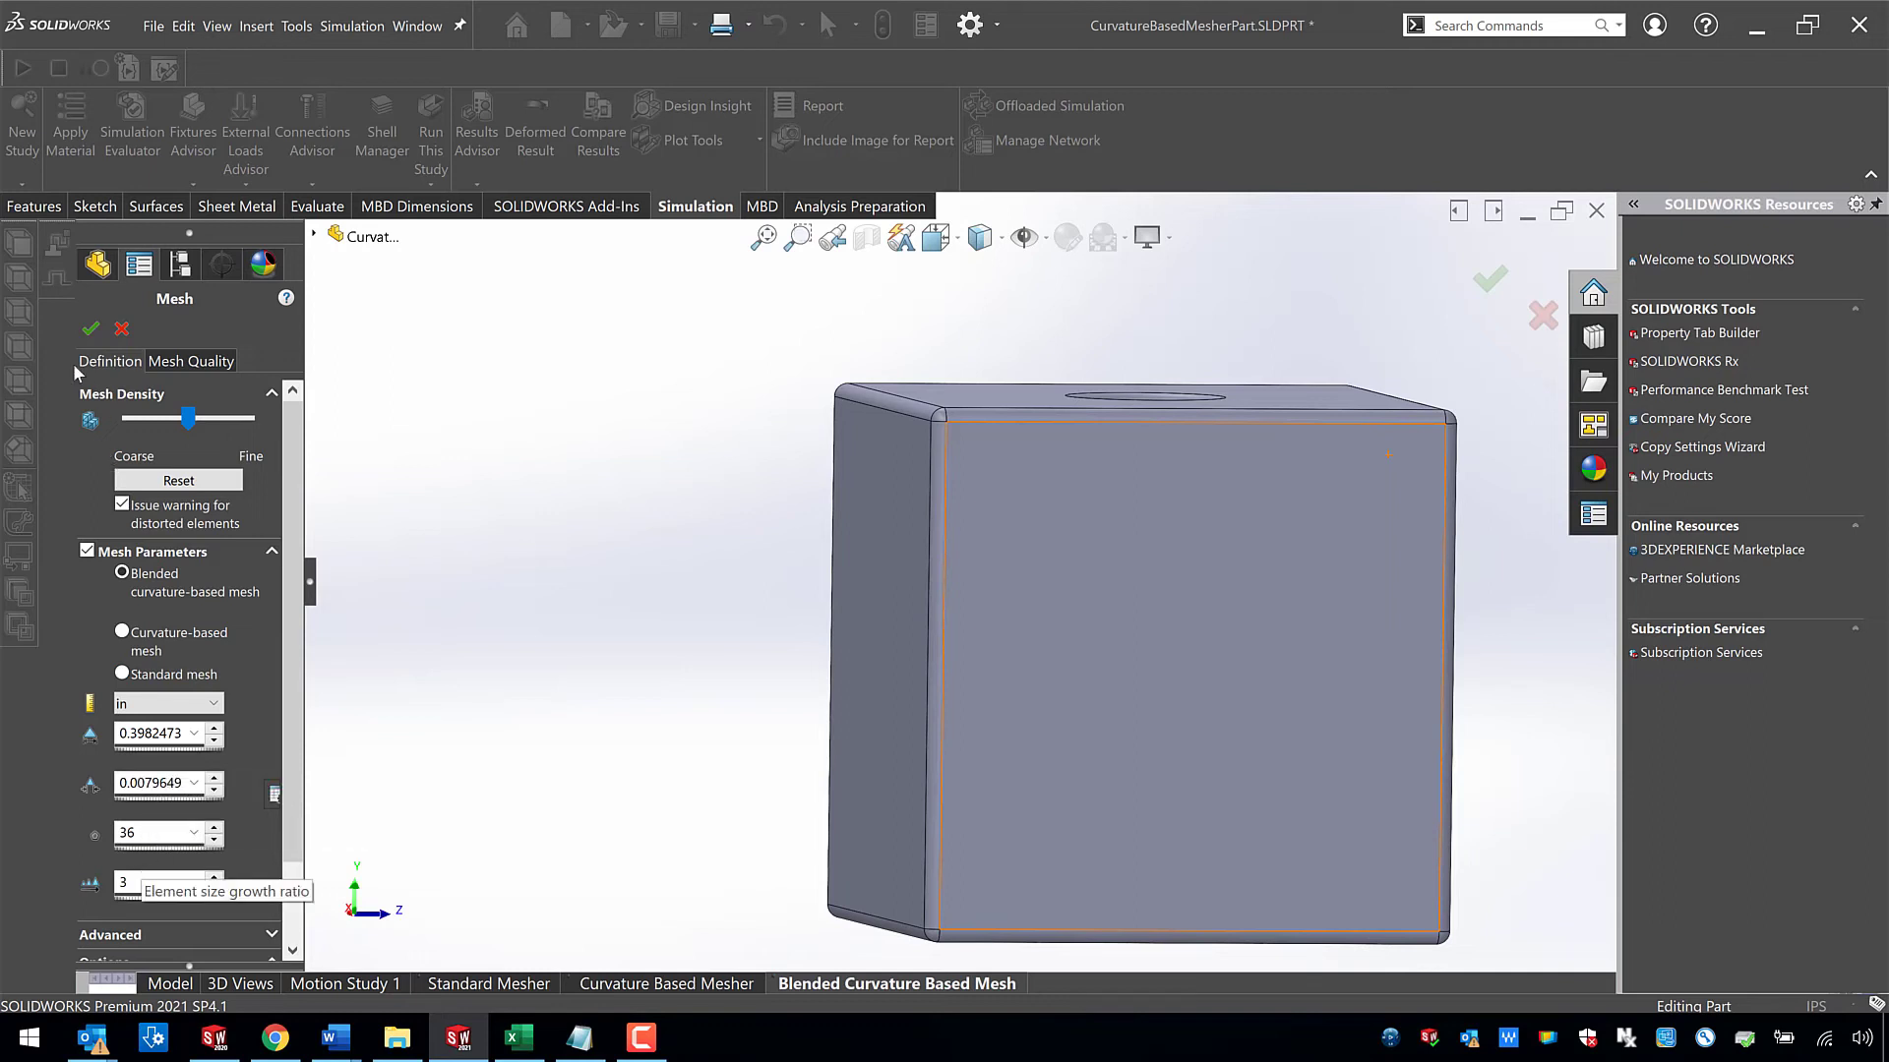
pyautogui.click(89, 331)
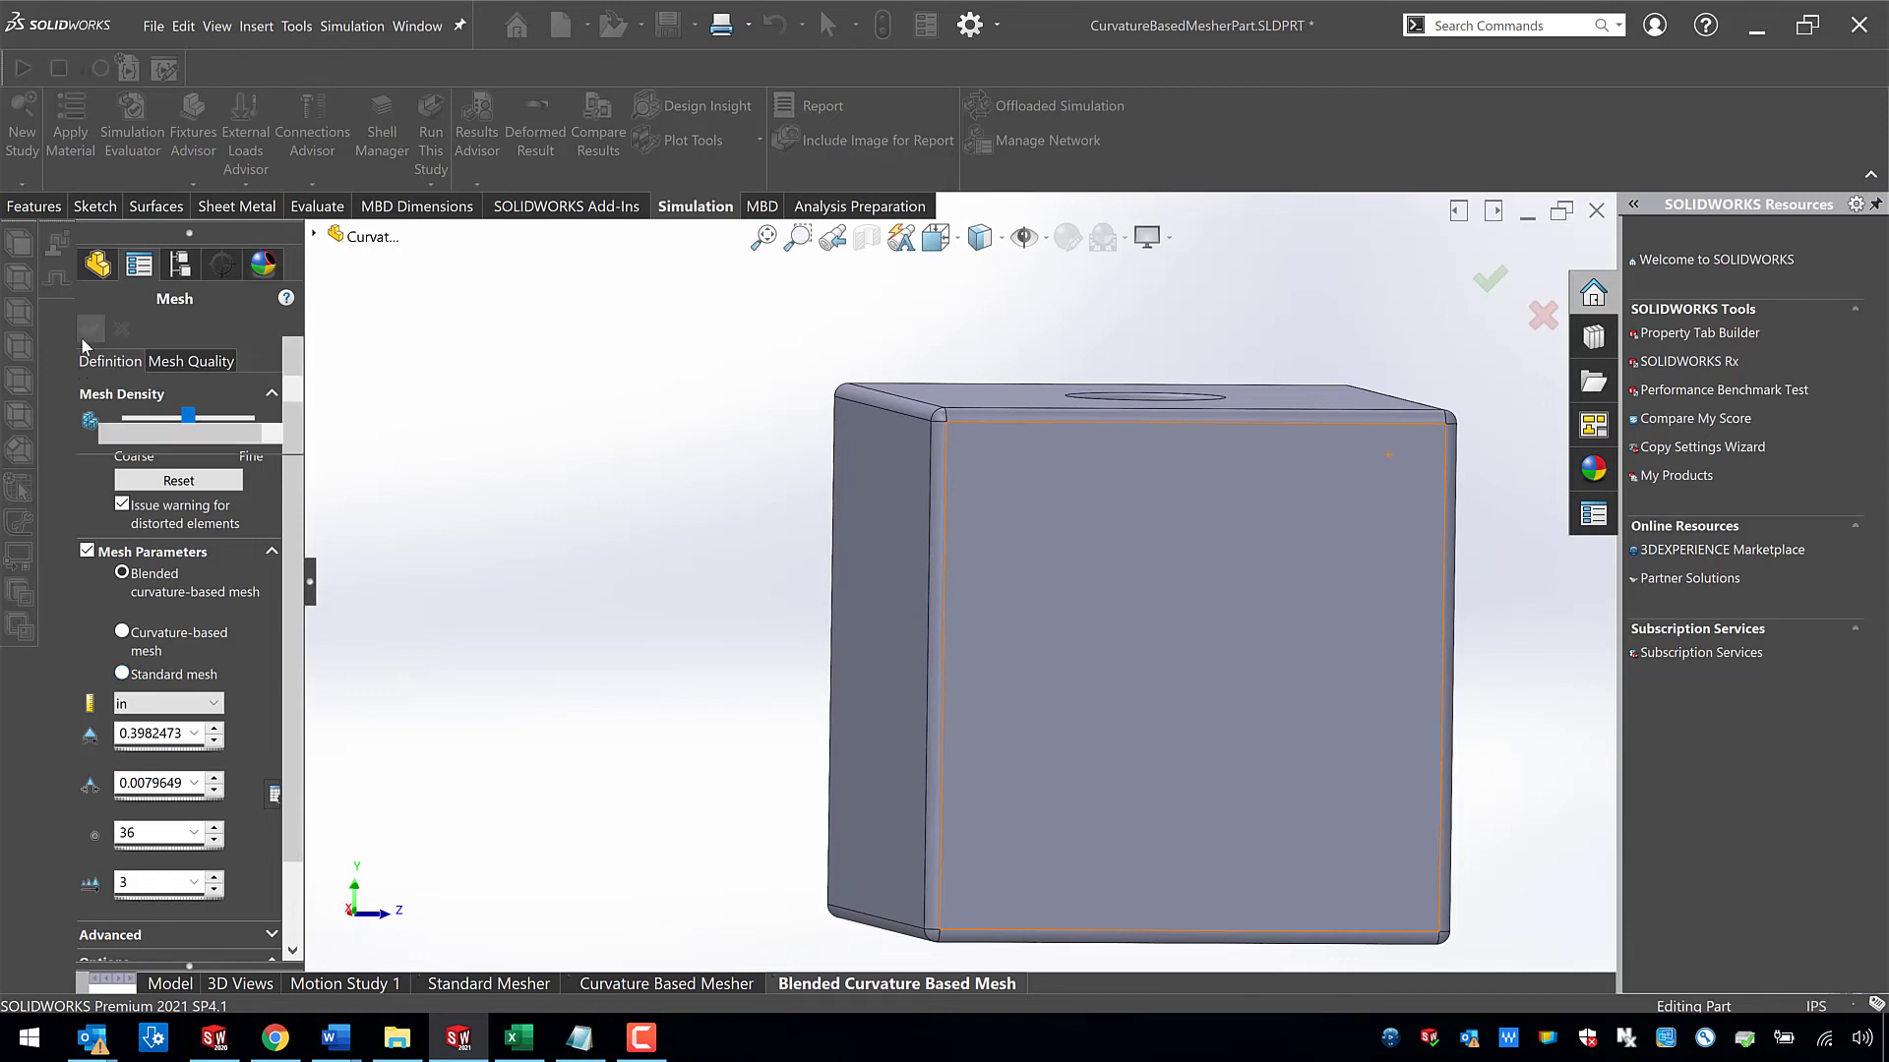